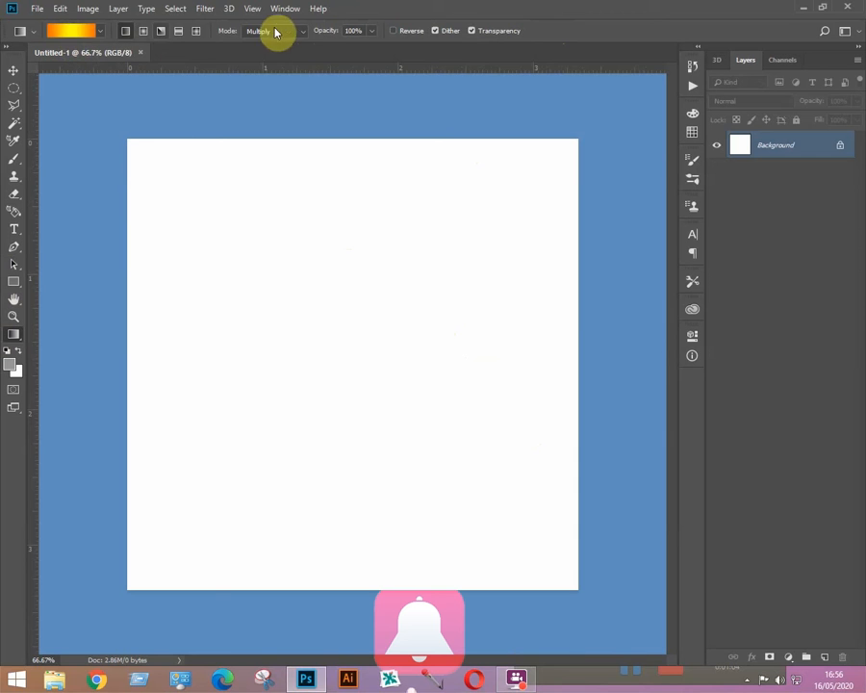
# Step: Load the Yellow, Violet, Orange, Blue gradient preset
pyautogui.click(100, 32)
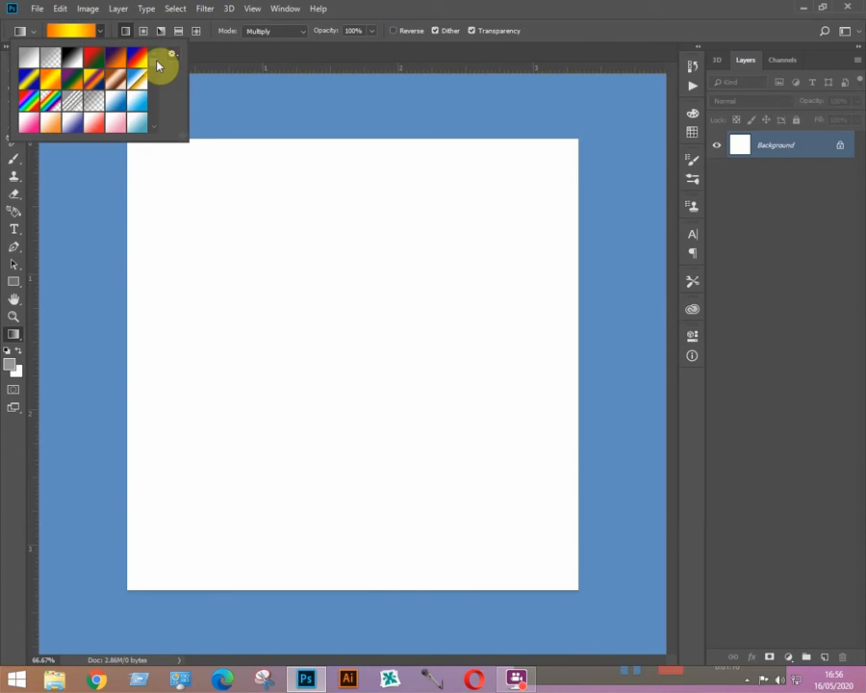
pyautogui.scroll(-5, 155, 66)
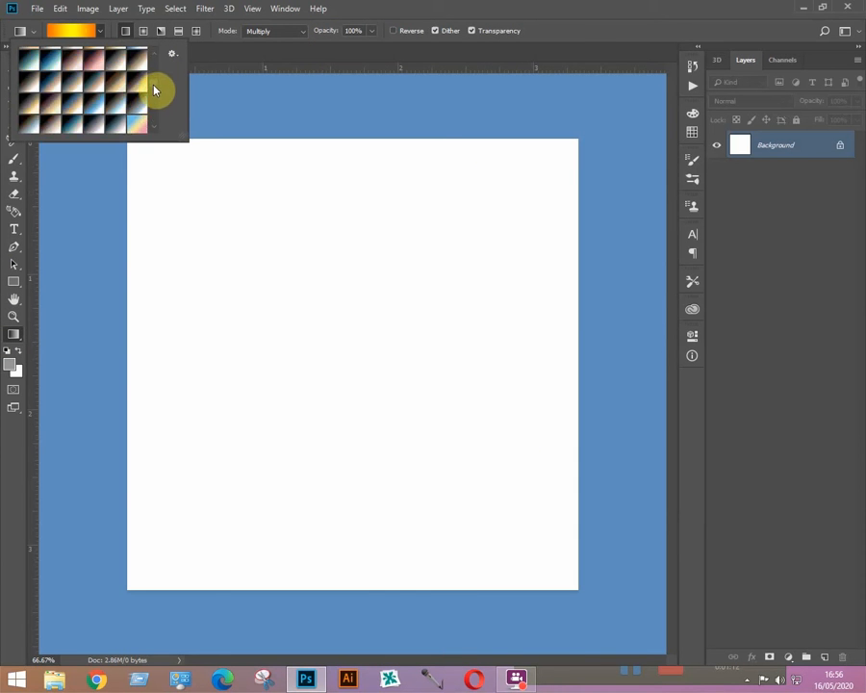
pyautogui.scroll(5, 155, 66)
pyautogui.scroll(1, 155, 65)
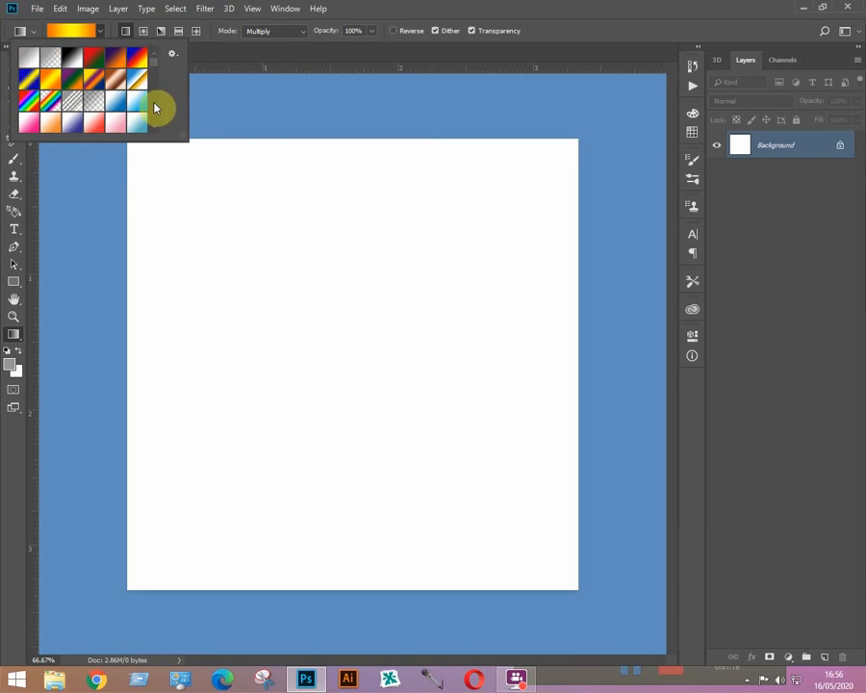
pyautogui.click(94, 82)
# Step: Try linear and radial fills of the gradient on Layer 1, undoing each one
pyautogui.moveTo(213, 193); pyautogui.dragTo(501, 543)
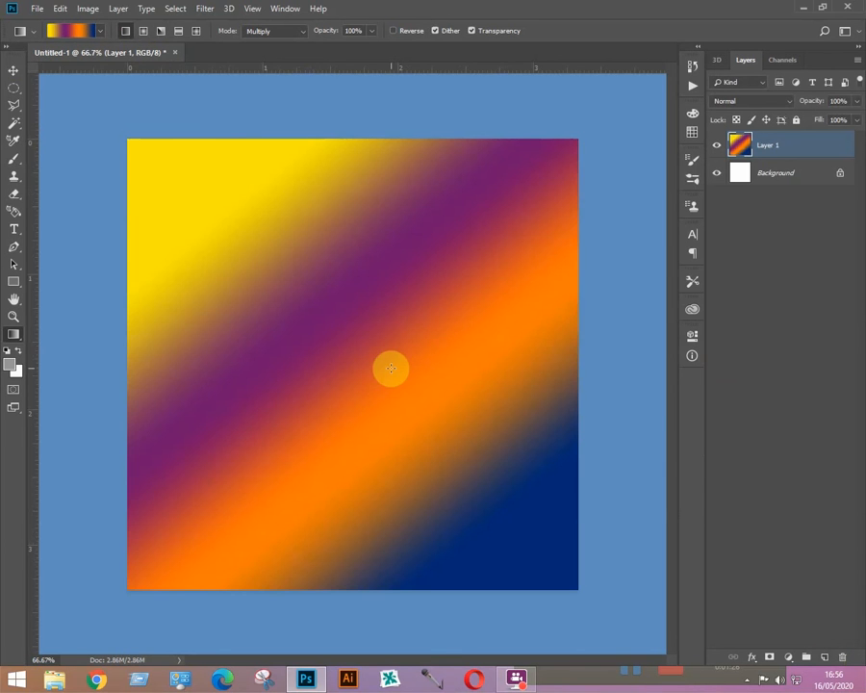
pyautogui.hotkey('ctrl', 'z')
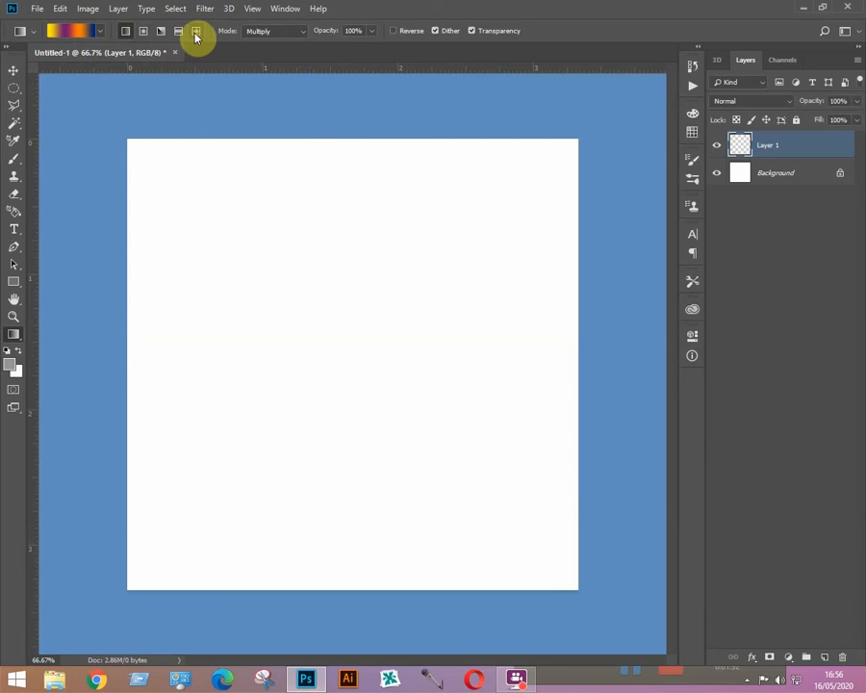
pyautogui.click(142, 31)
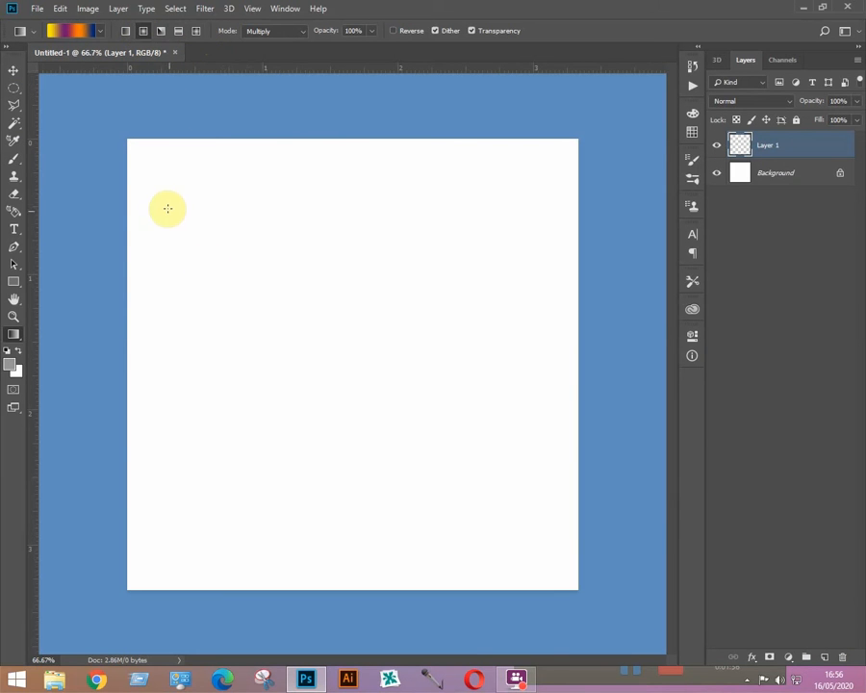
pyautogui.moveTo(166, 188); pyautogui.dragTo(526, 531)
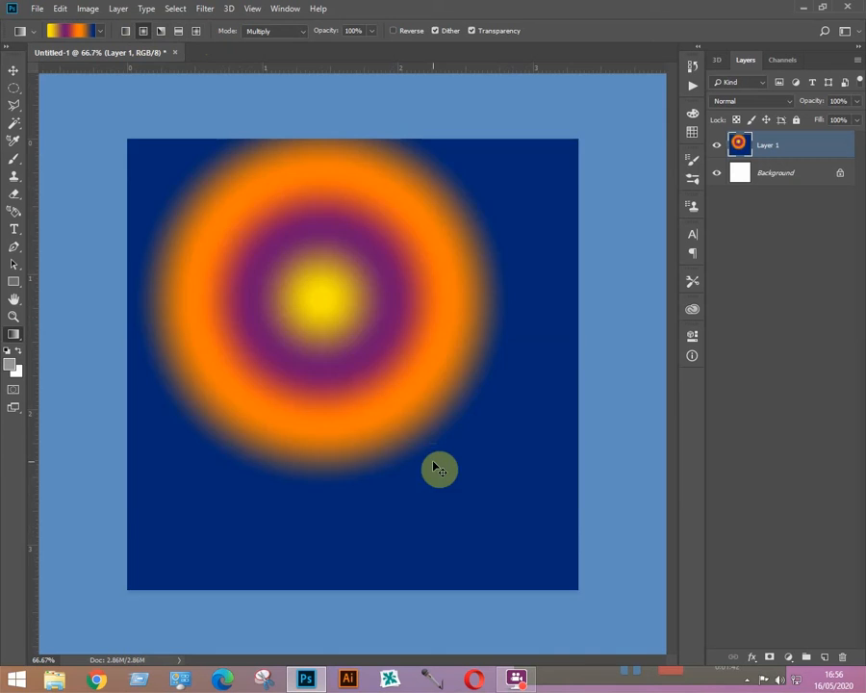
pyautogui.hotkey('ctrl', 'z')
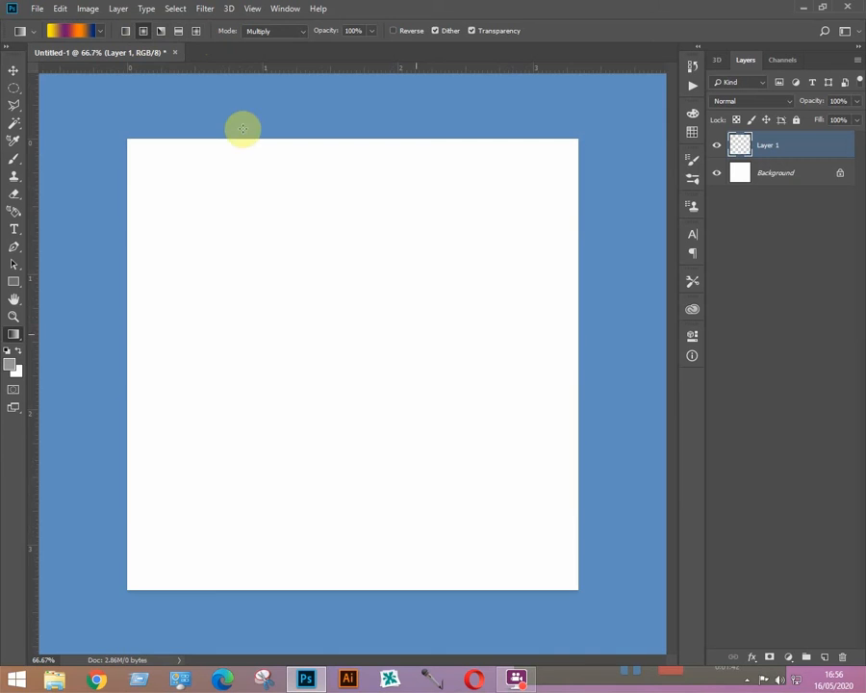
# Step: Try angle and reflected gradient fills on Layer 1, undoing each one
pyautogui.click(160, 31)
pyautogui.click(250, 270)
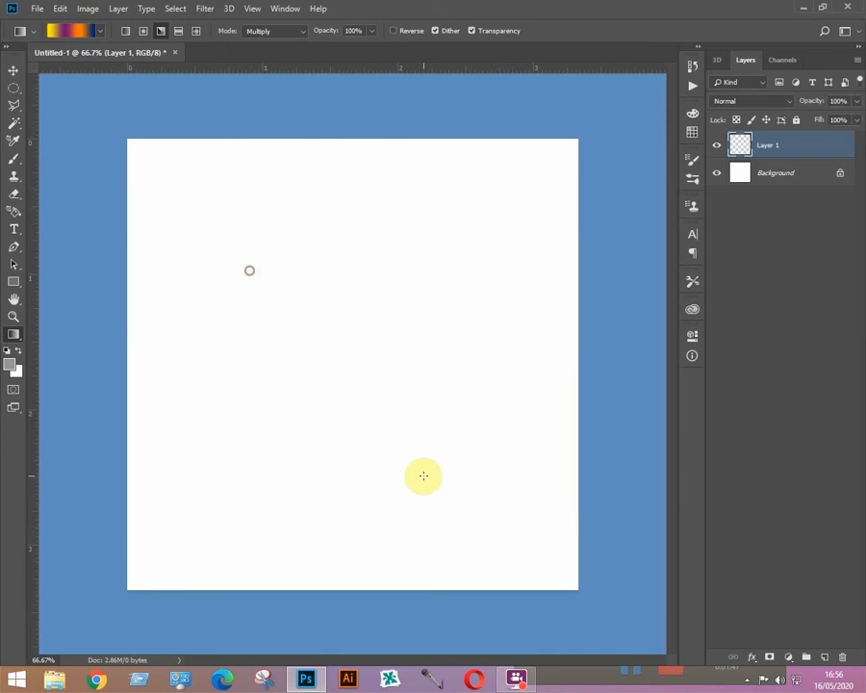
pyautogui.moveTo(423, 475); pyautogui.dragTo(425, 471)
pyautogui.hotkey('ctrl', 'z')
pyautogui.click(179, 31)
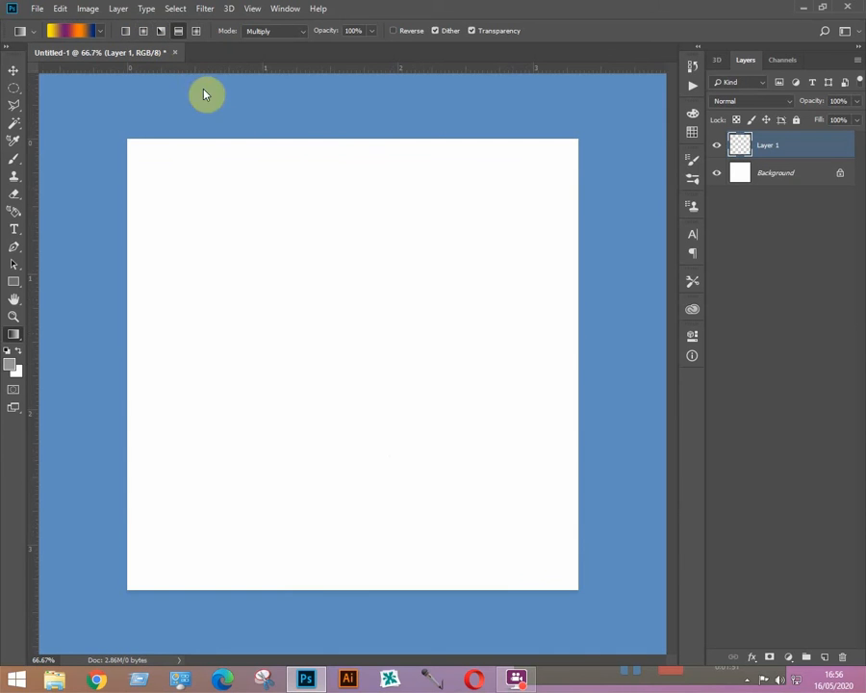
pyautogui.moveTo(320, 333); pyautogui.dragTo(309, 562)
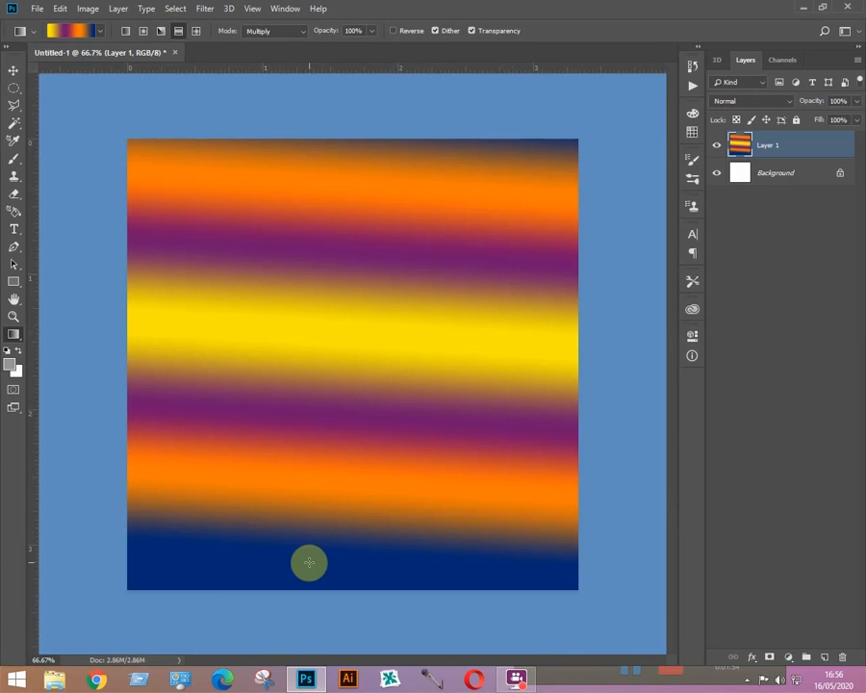
pyautogui.hotkey('ctrl', 'z')
# Step: Try a diamond gradient fill and undo it, leaving Layer 1 empty
pyautogui.click(196, 31)
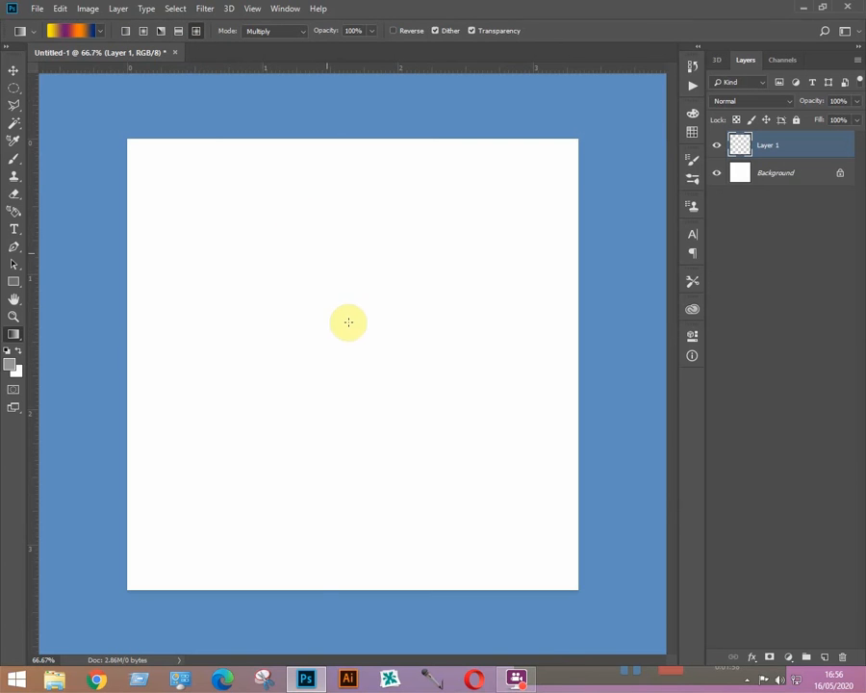
pyautogui.moveTo(360, 274); pyautogui.dragTo(253, 427)
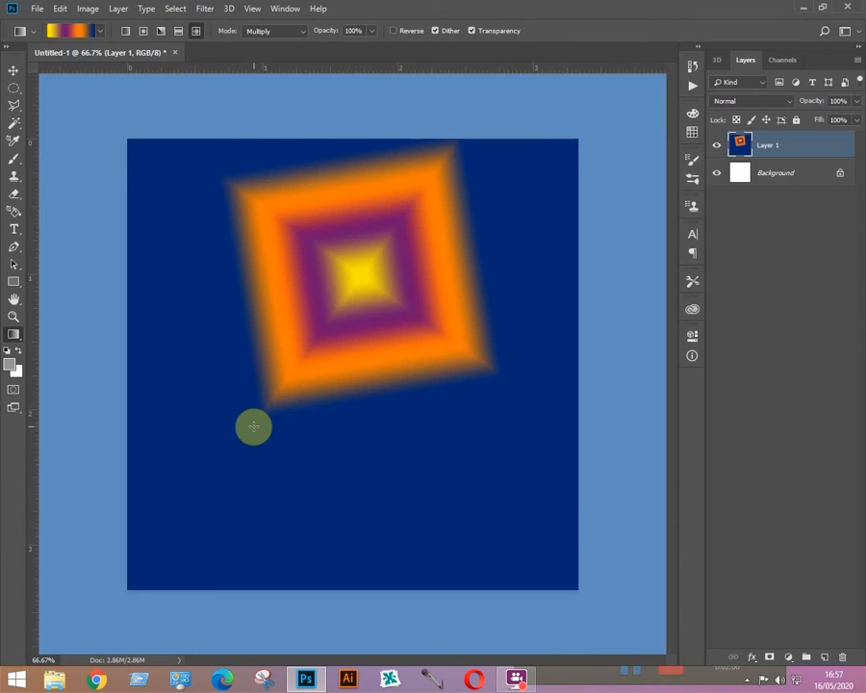
pyautogui.hotkey('ctrl', 'z')
pyautogui.click(100, 31)
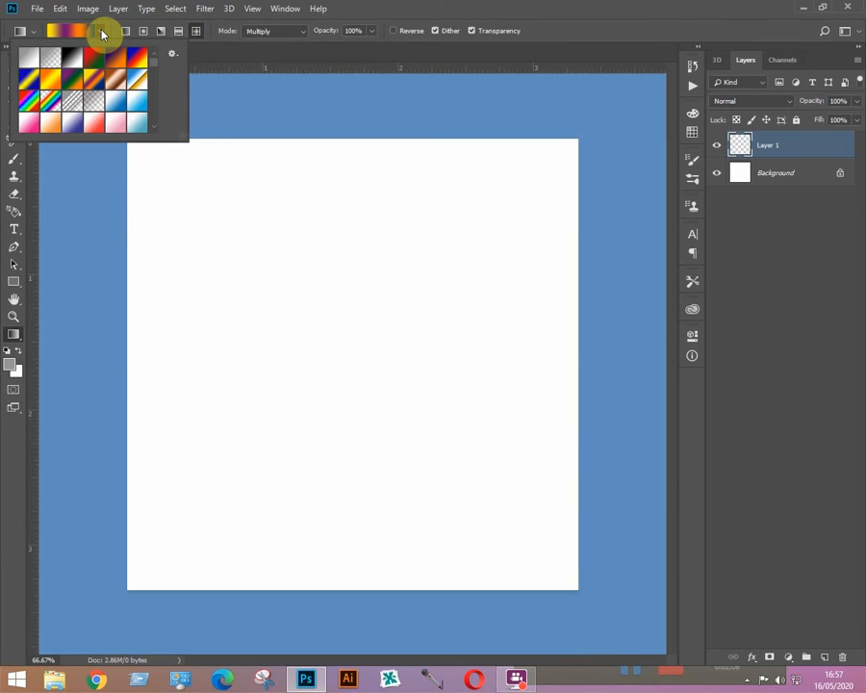
# Step: Append the Special Effects gradient set to the current gradient presets instead of replacing them
pyautogui.click(174, 55)
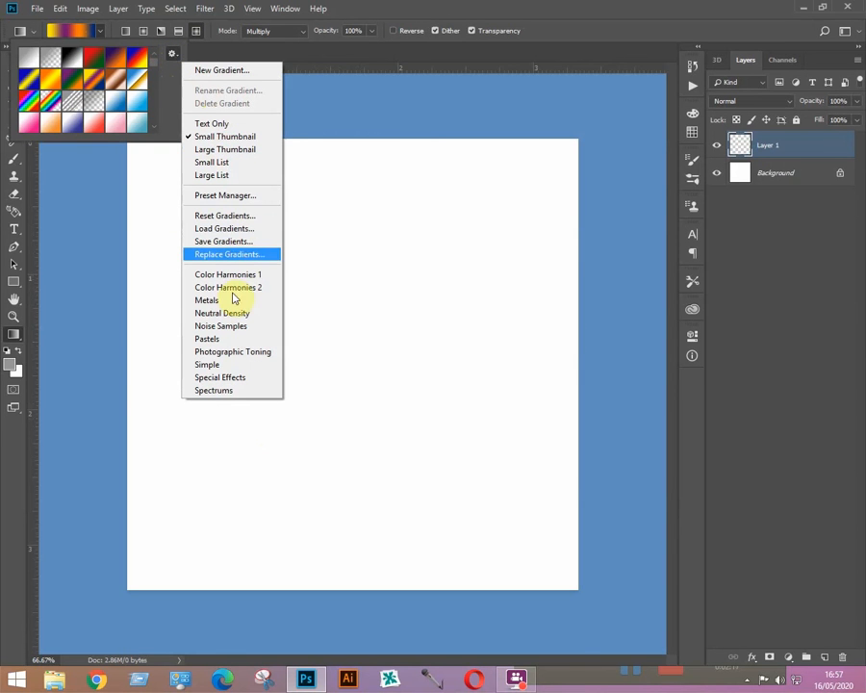
pyautogui.click(234, 377)
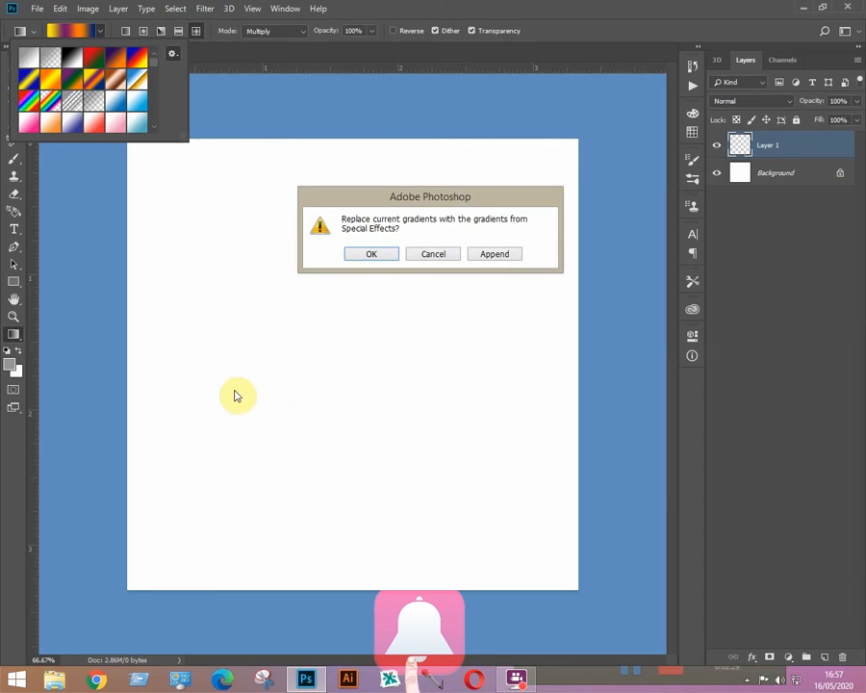
pyautogui.moveTo(430, 202); pyautogui.dragTo(362, 195)
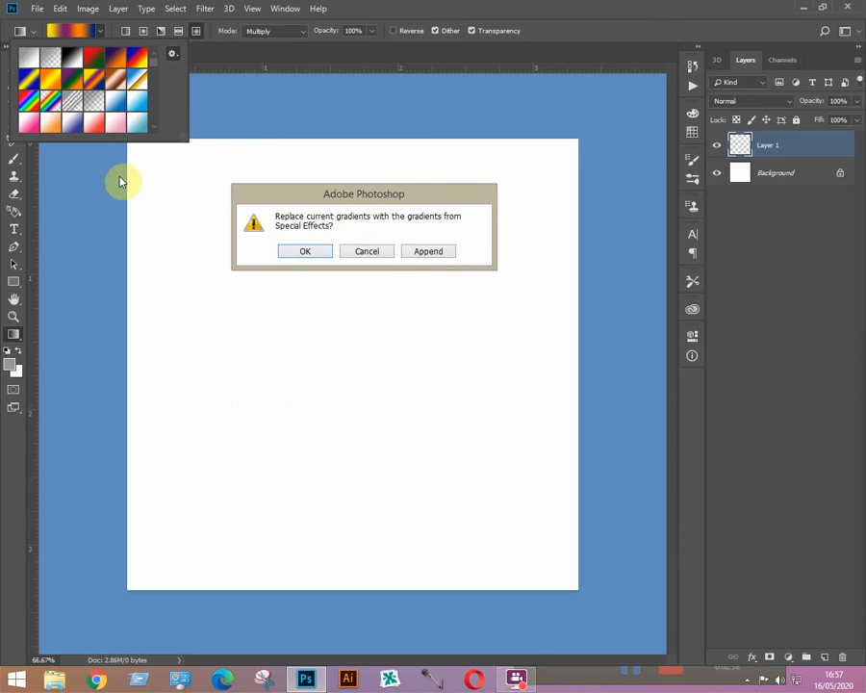
pyautogui.click(431, 252)
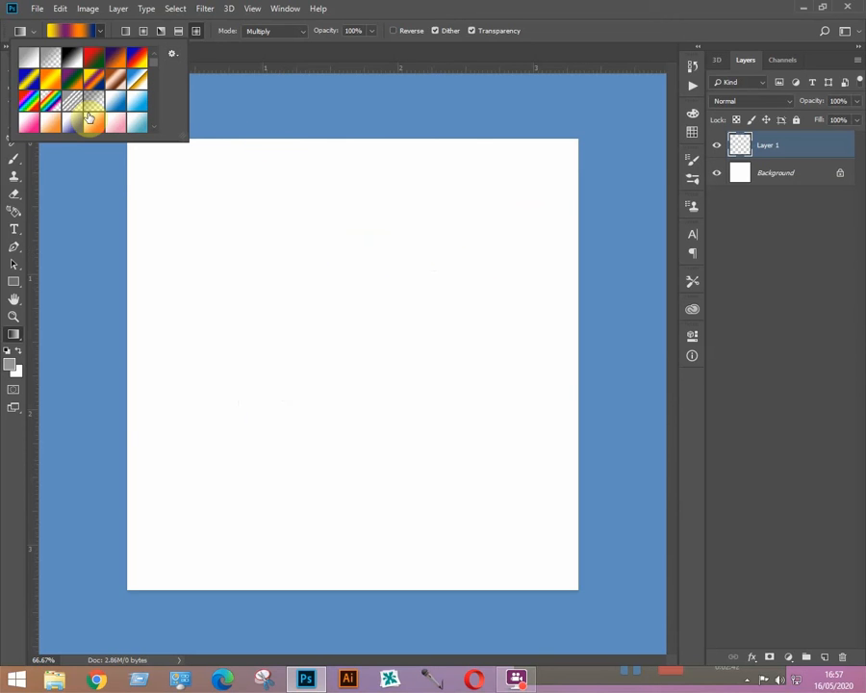
pyautogui.click(174, 54)
# Step: Set gradient mode to Normal, keep opacity at 100%, and enable Reverse
pyautogui.click(389, 8)
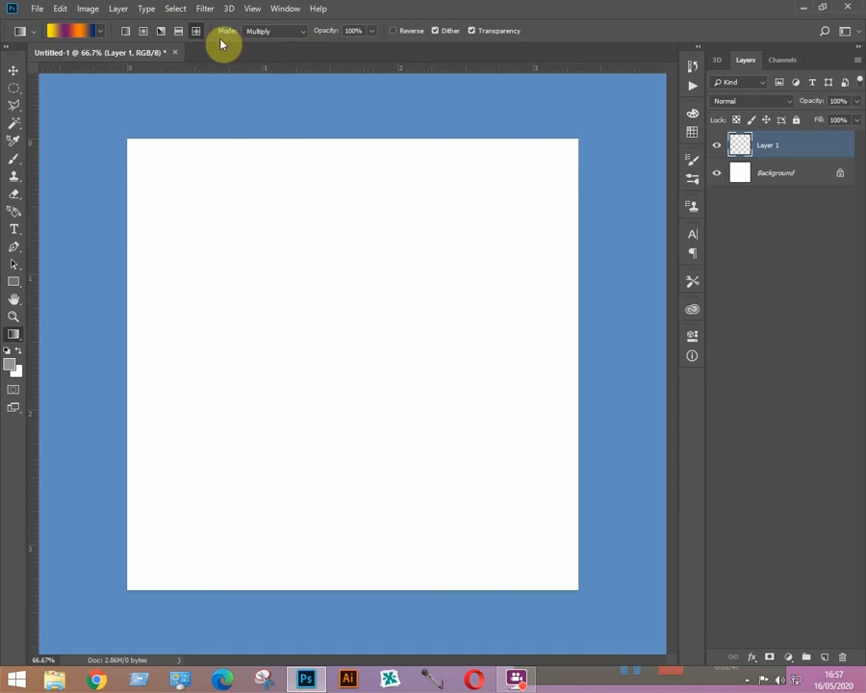
pyautogui.click(286, 32)
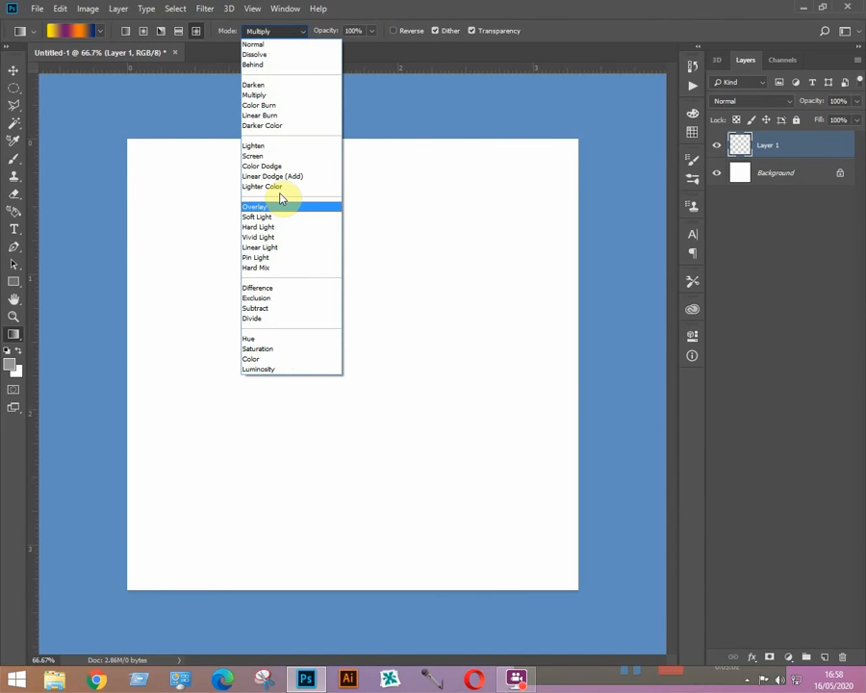
pyautogui.click(281, 45)
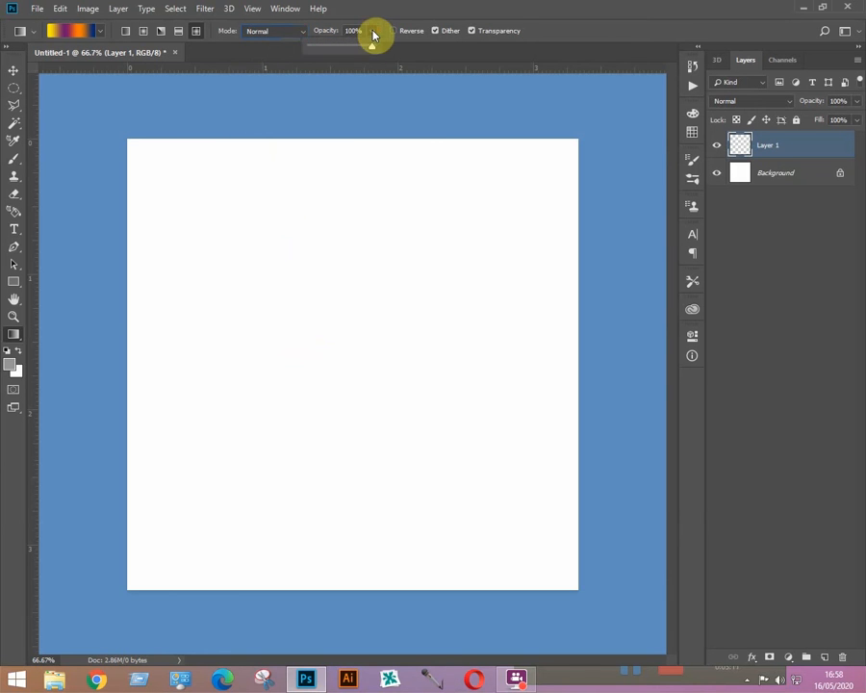
pyautogui.moveTo(371, 52); pyautogui.dragTo(342, 55)
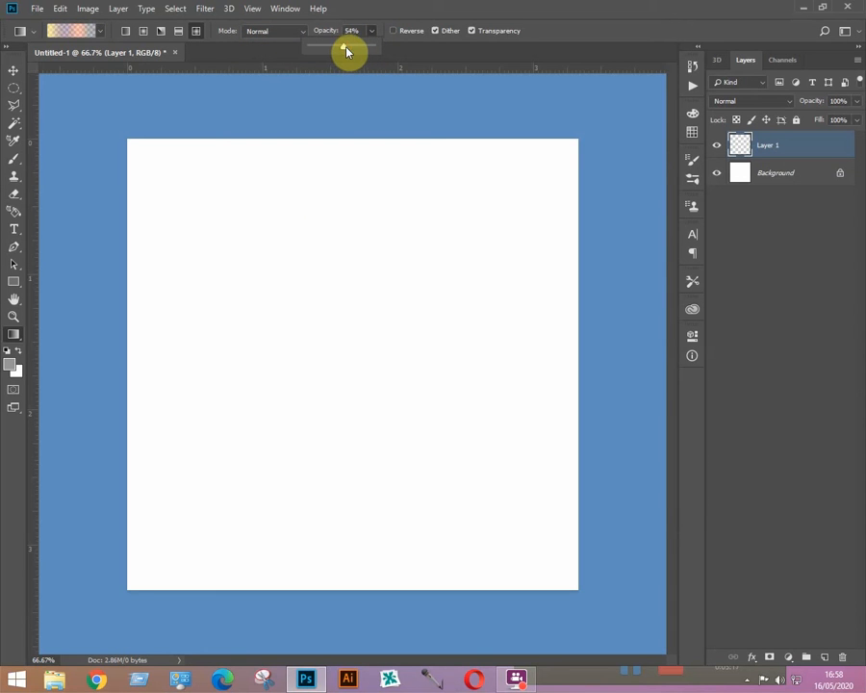
pyautogui.moveTo(346, 52); pyautogui.dragTo(375, 54)
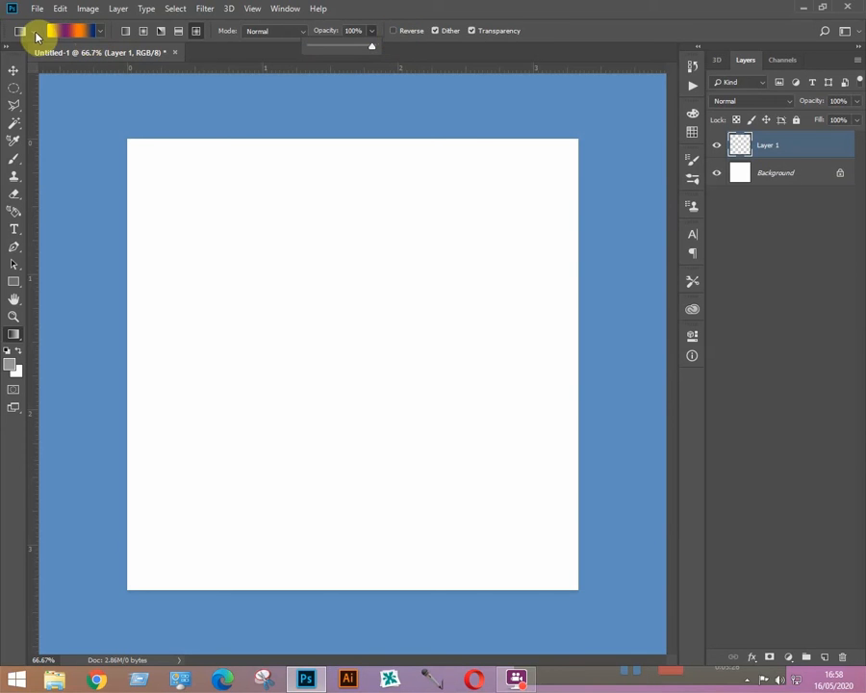
pyautogui.click(392, 30)
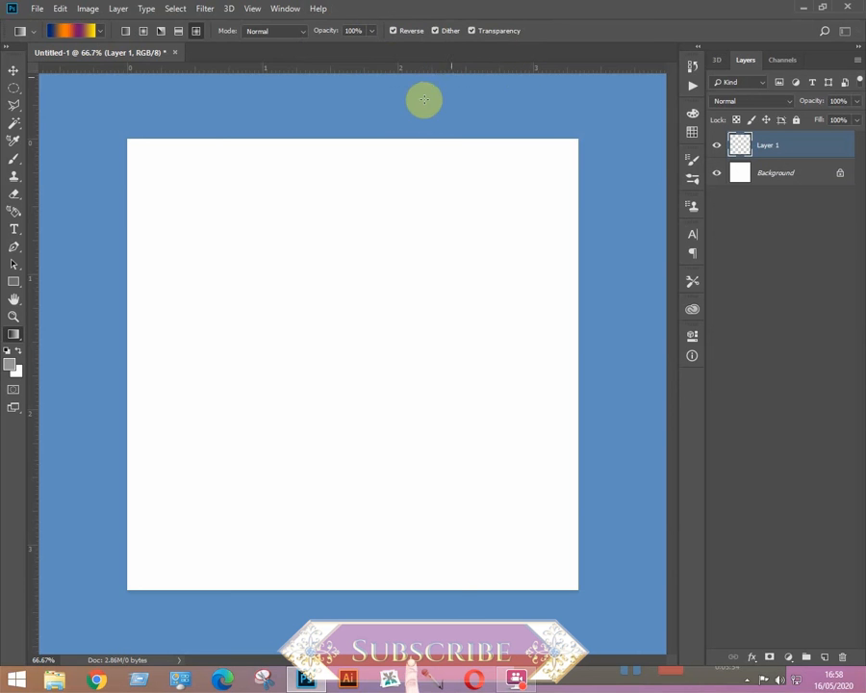
# Step: Start from the Pink preset in the Gradient Editor, with the left stop at location 0
pyautogui.click(79, 35)
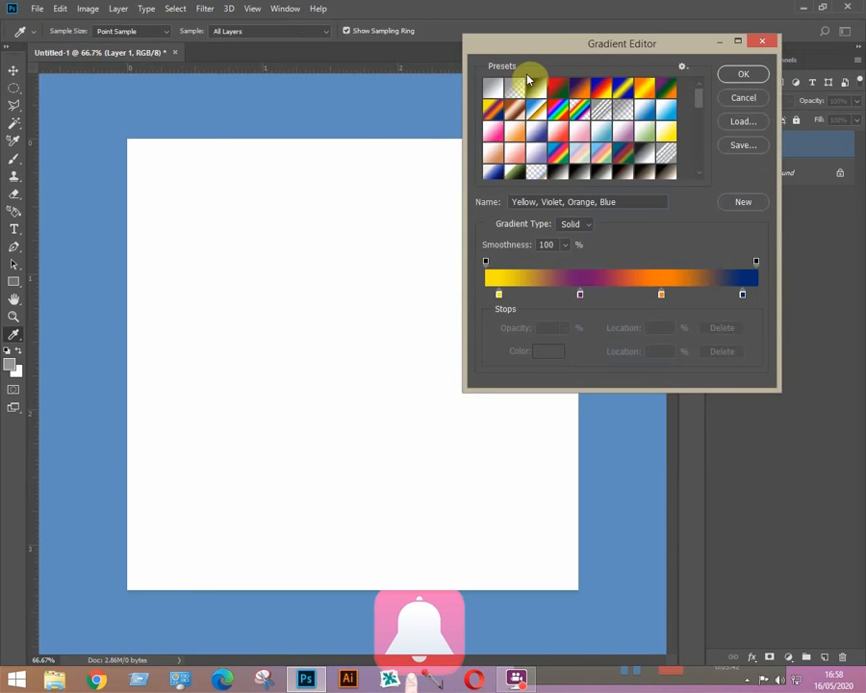
pyautogui.moveTo(563, 50); pyautogui.dragTo(441, 119)
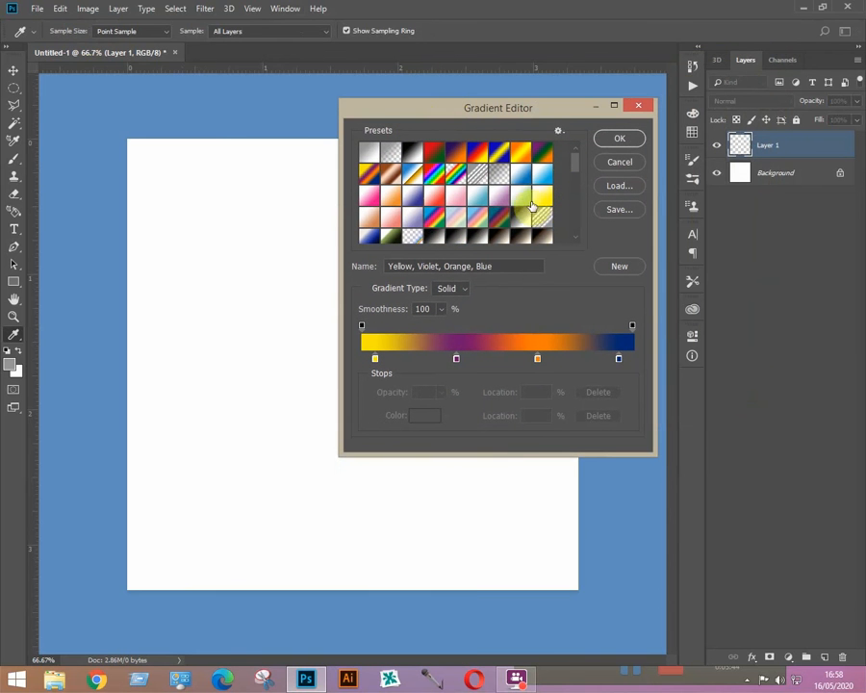
pyautogui.moveTo(541, 111); pyautogui.dragTo(575, 101)
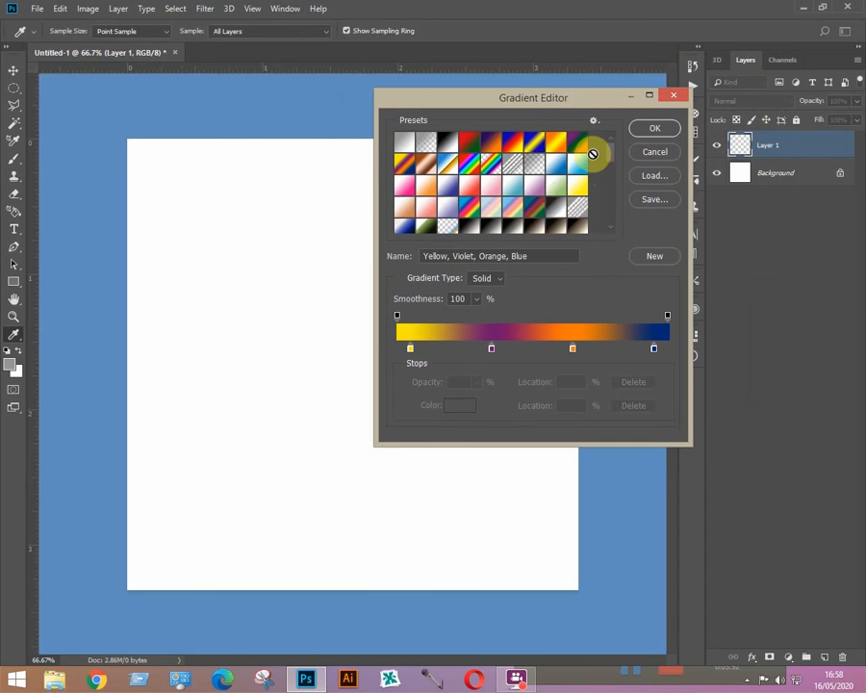
pyautogui.moveTo(608, 159)
pyautogui.mouseDown()
pyautogui.moveTo(611, 224)
pyautogui.moveTo(610, 152)
pyautogui.mouseUp()
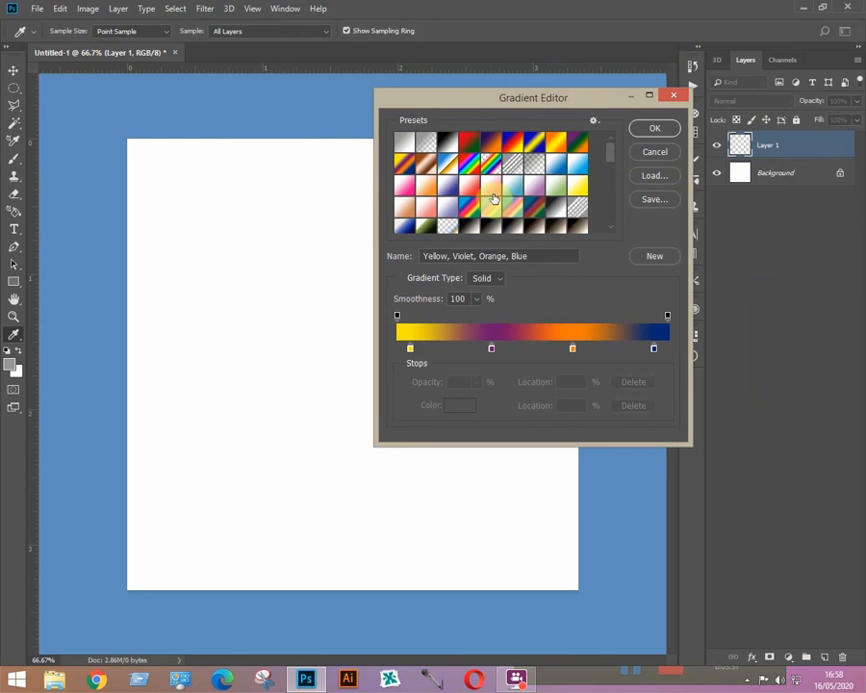
pyautogui.click(492, 188)
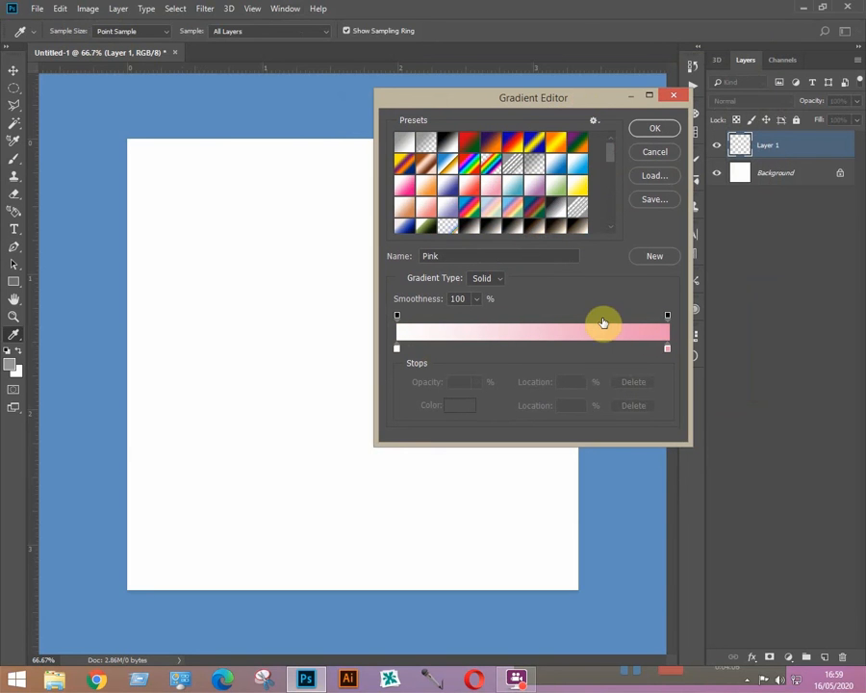
pyautogui.click(397, 351)
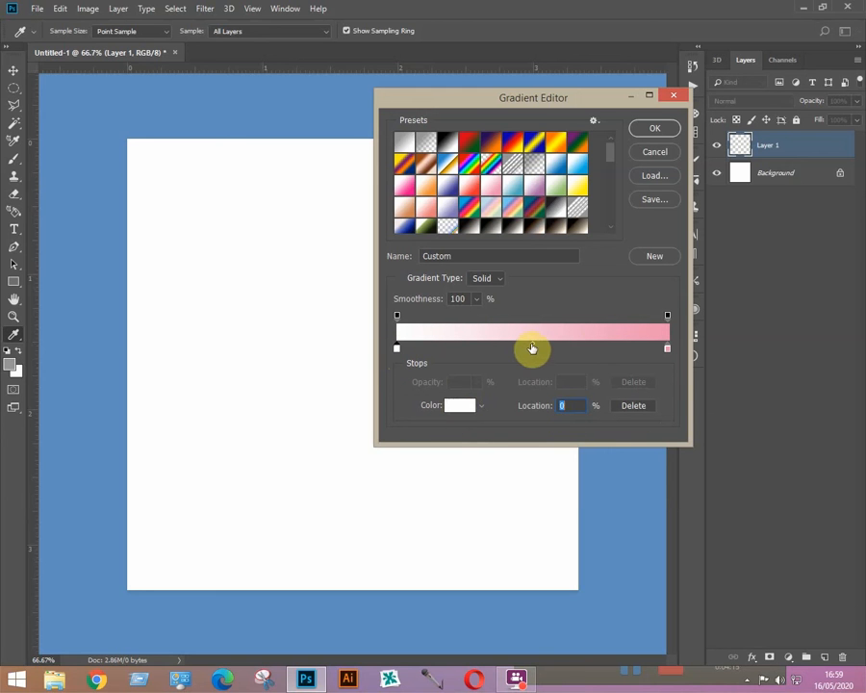
pyautogui.moveTo(535, 349)
pyautogui.mouseDown()
pyautogui.moveTo(593, 348)
pyautogui.moveTo(487, 350)
pyautogui.moveTo(545, 352)
pyautogui.moveTo(531, 353)
pyautogui.mouseUp()
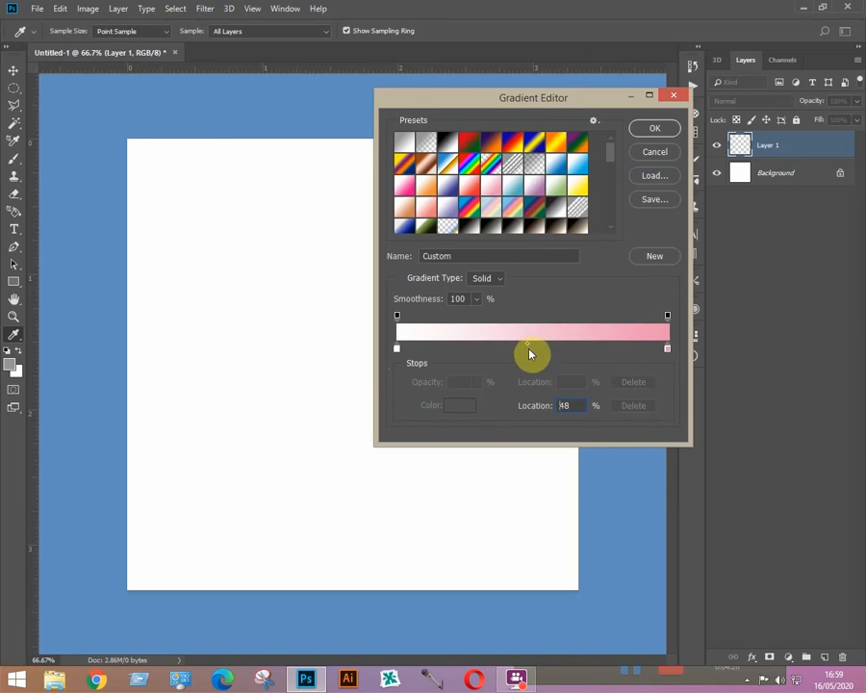
pyautogui.doubleClick(565, 405)
pyautogui.write('0')
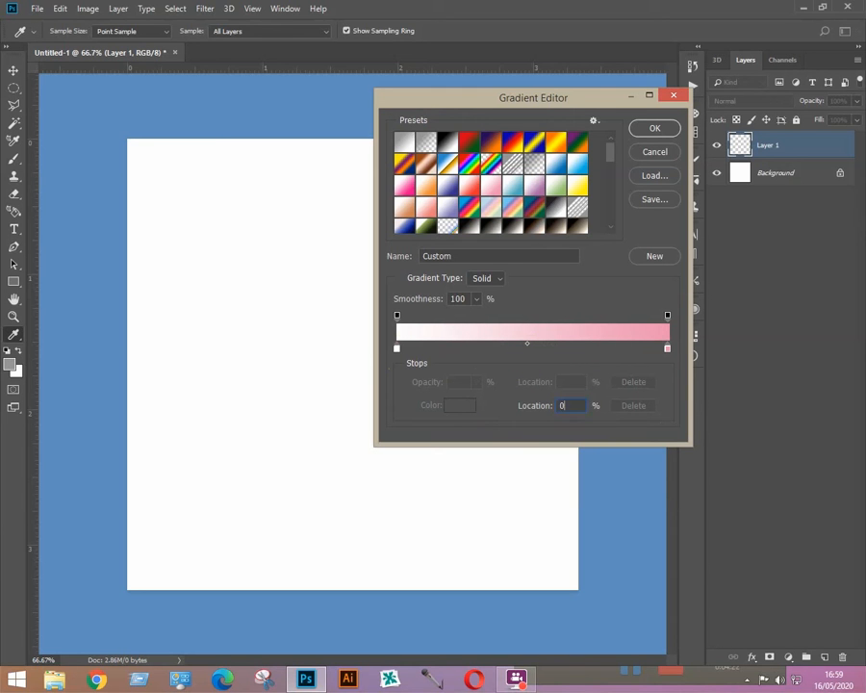
# Step: Colour the left stop orange (#ff6e0e) and the right stop green (#2bec34)
pyautogui.click(397, 349)
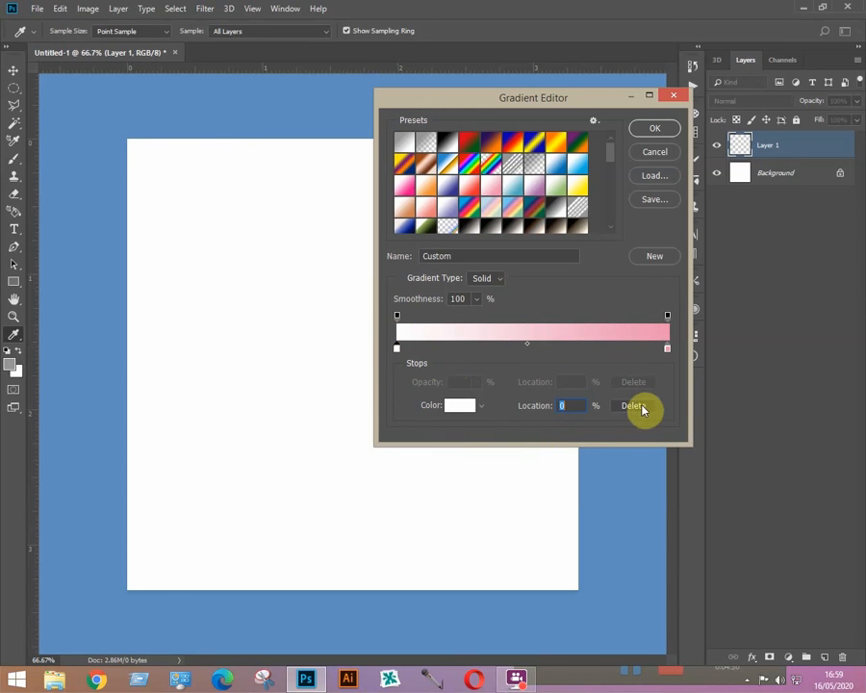
pyautogui.click(460, 405)
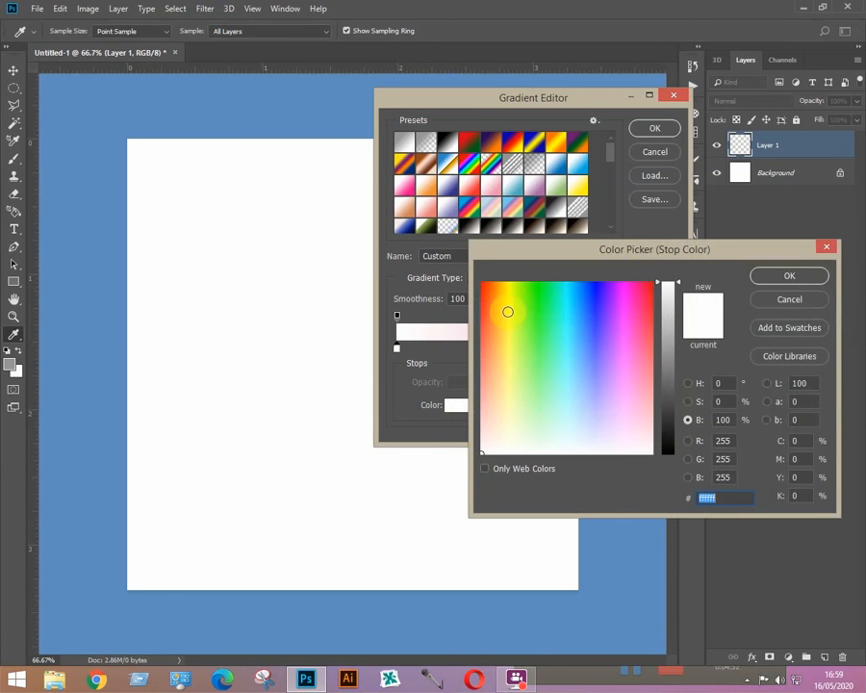
pyautogui.click(491, 291)
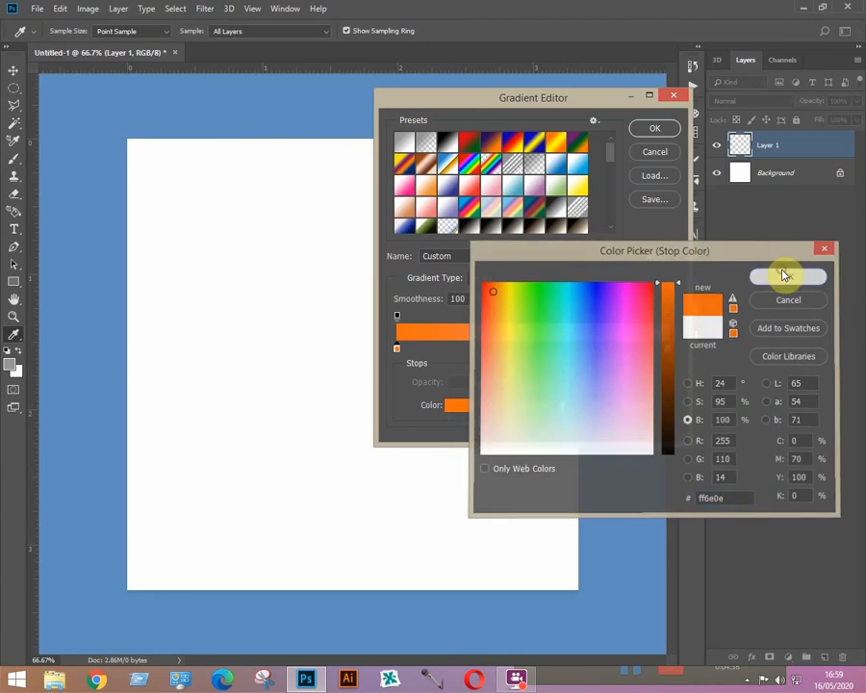
pyautogui.click(781, 274)
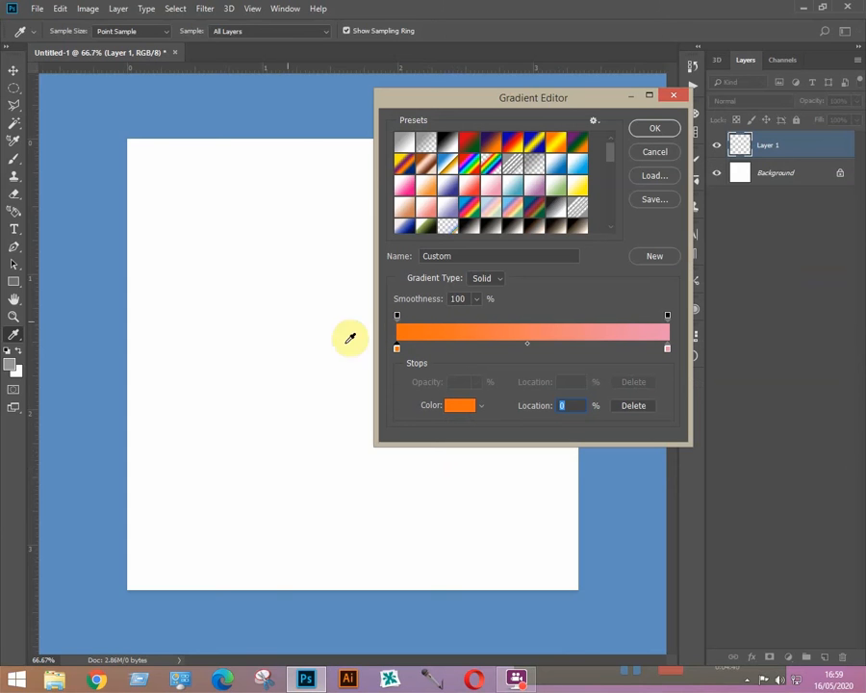
pyautogui.click(667, 348)
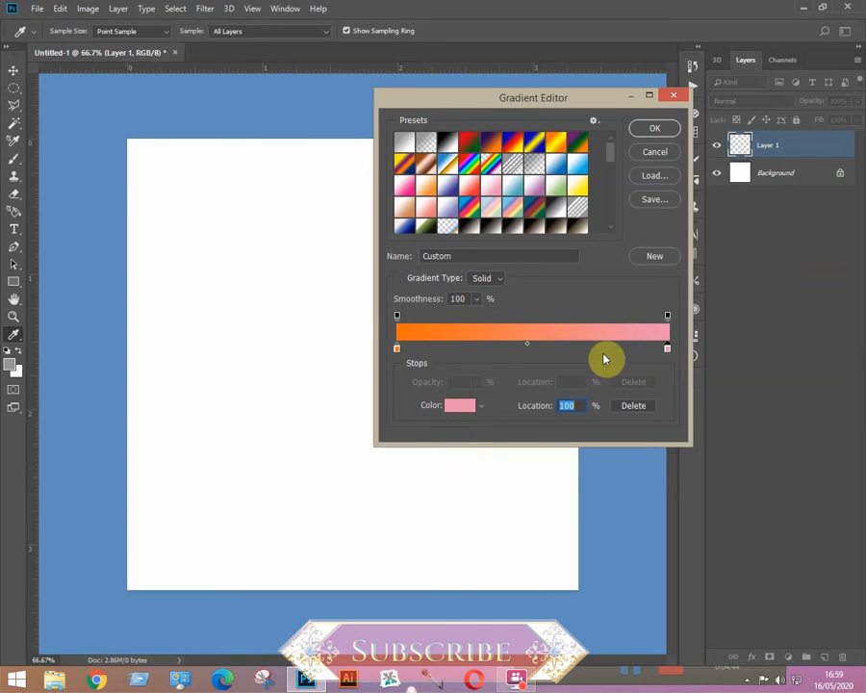
pyautogui.click(459, 410)
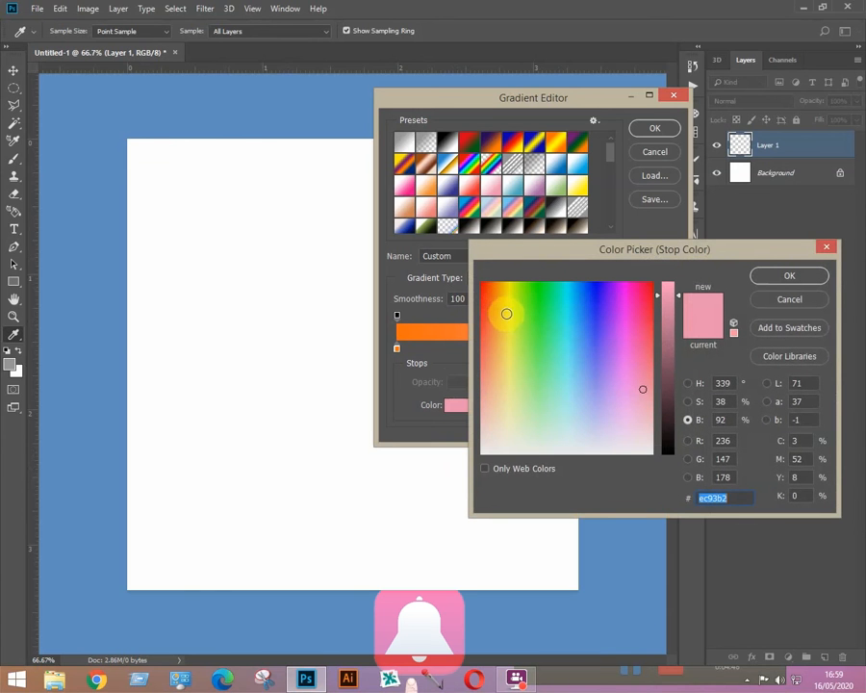
pyautogui.click(539, 313)
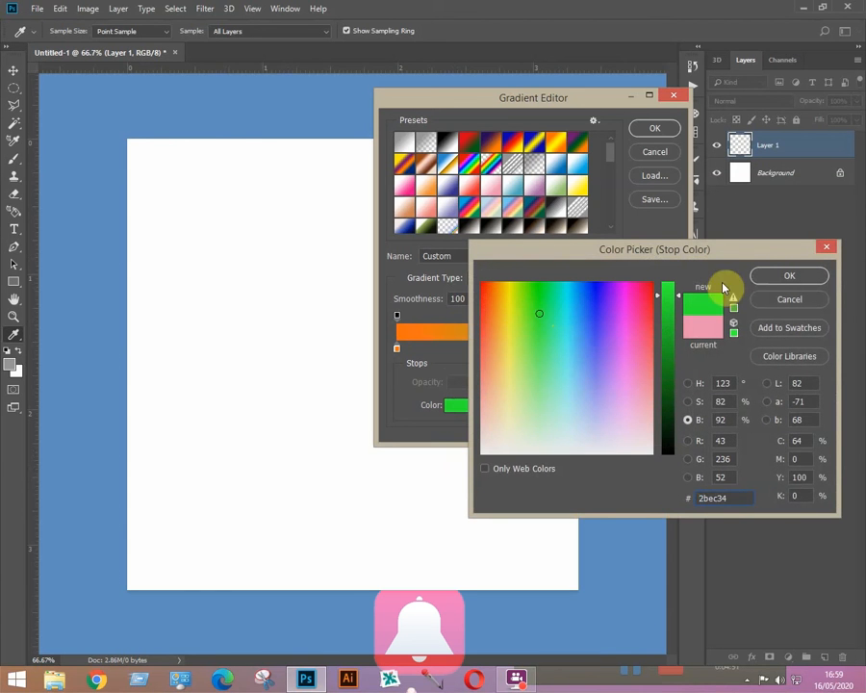
pyautogui.click(765, 274)
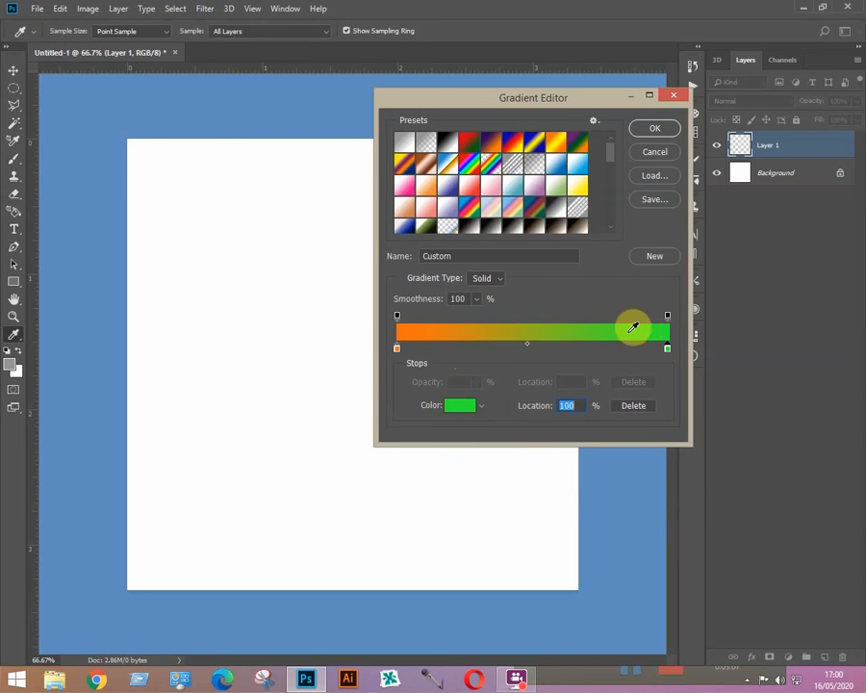
# Step: Place the orange-green colour midpoint at 56%
pyautogui.click(527, 345)
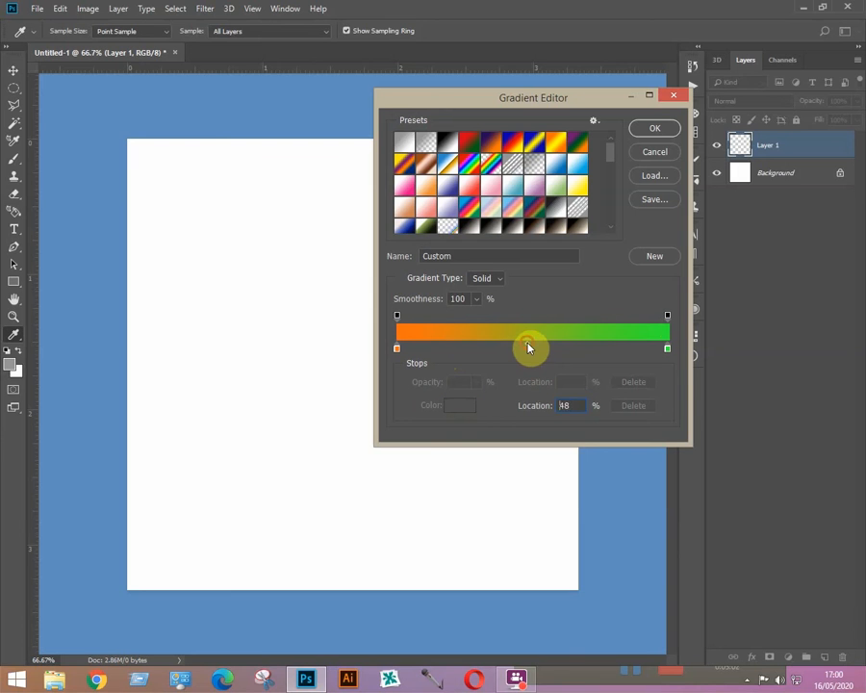
pyautogui.moveTo(597, 348); pyautogui.dragTo(605, 347)
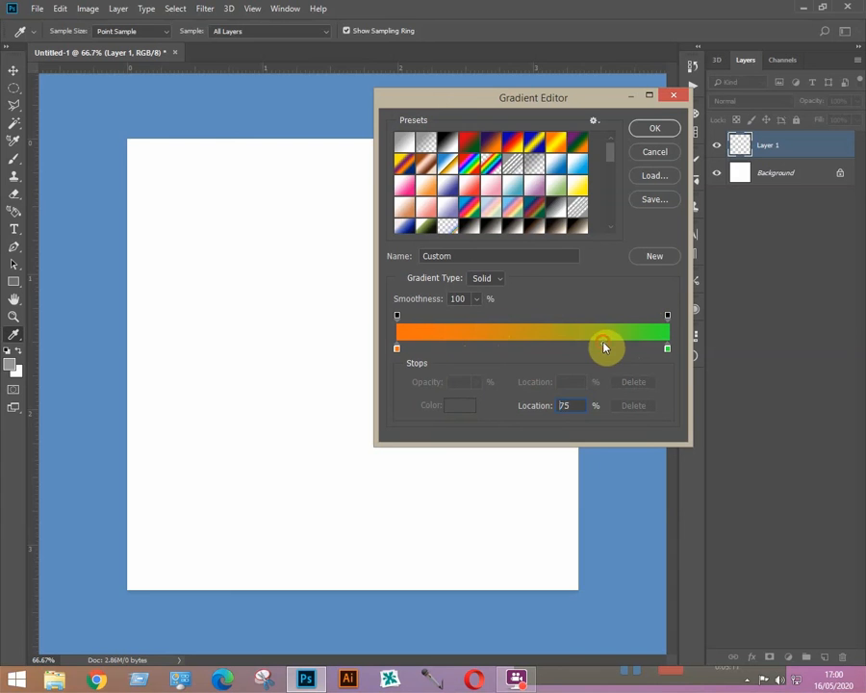
pyautogui.moveTo(604, 348); pyautogui.dragTo(445, 355)
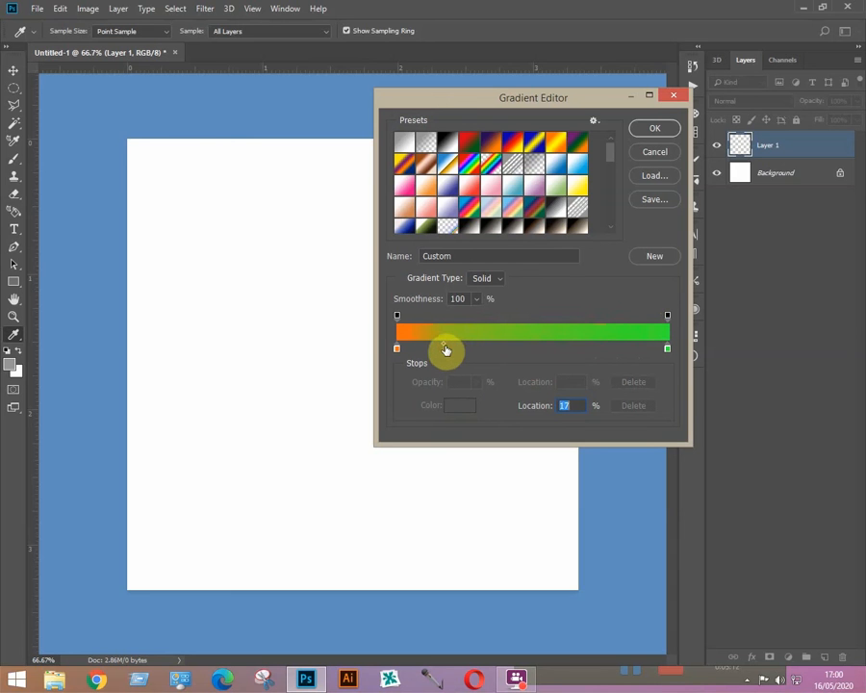
pyautogui.moveTo(445, 348); pyautogui.dragTo(549, 349)
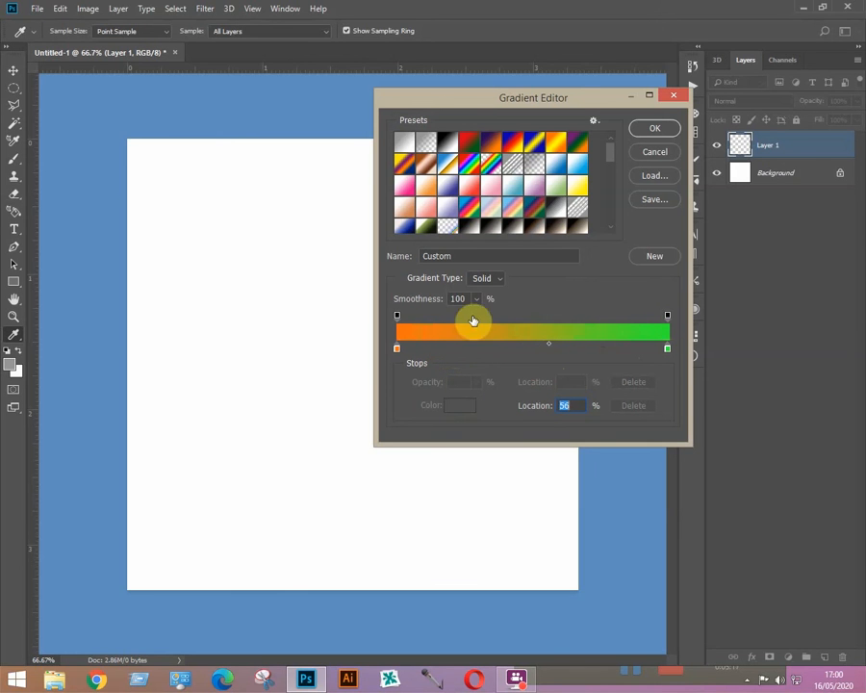
# Step: Test the right opacity stop's opacity, returning it to 100%
pyautogui.click(668, 317)
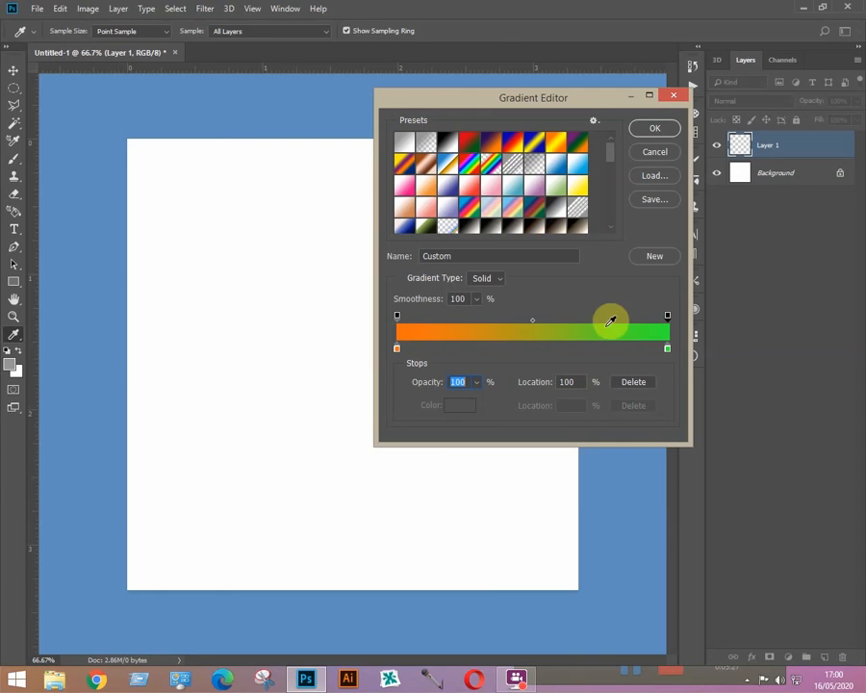
pyautogui.click(476, 382)
pyautogui.moveTo(471, 402); pyautogui.dragTo(448, 408)
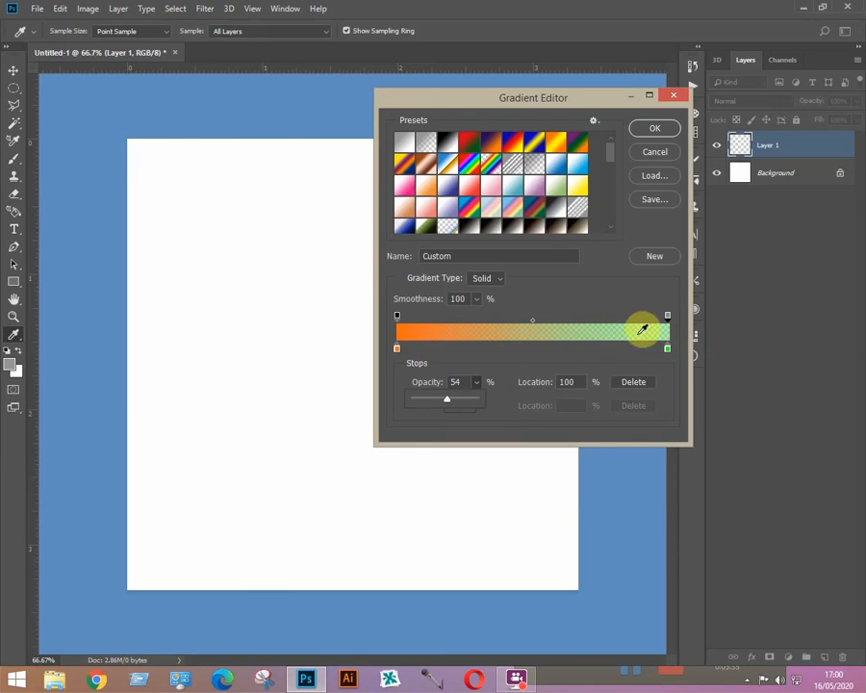
pyautogui.moveTo(446, 403); pyautogui.dragTo(504, 391)
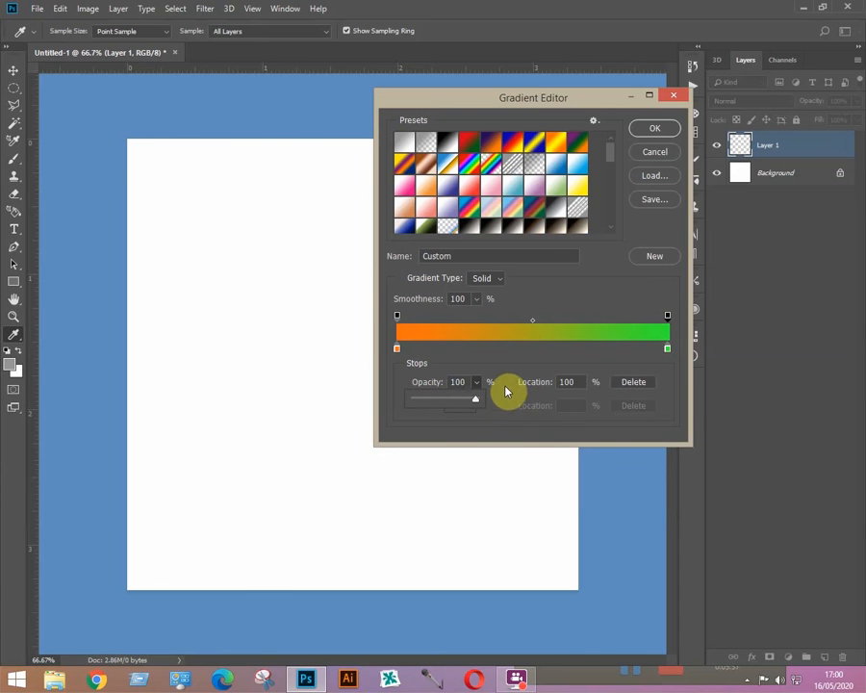
pyautogui.click(398, 317)
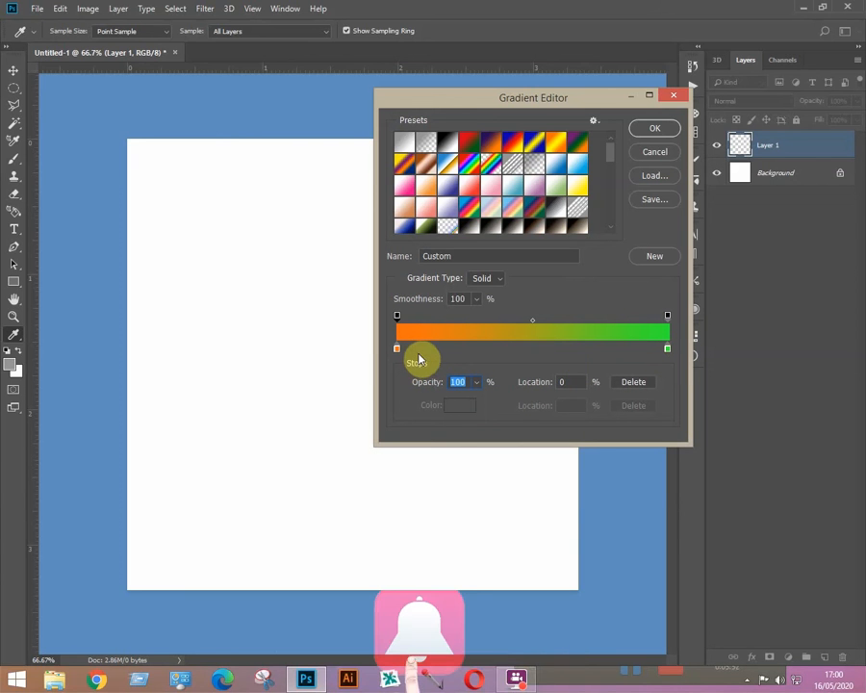
# Step: Add copies of the orange stop at 18% and 42%, making the second one blue at about 52%
pyautogui.press('alt')
pyautogui.moveTo(400, 354); pyautogui.dragTo(449, 354)
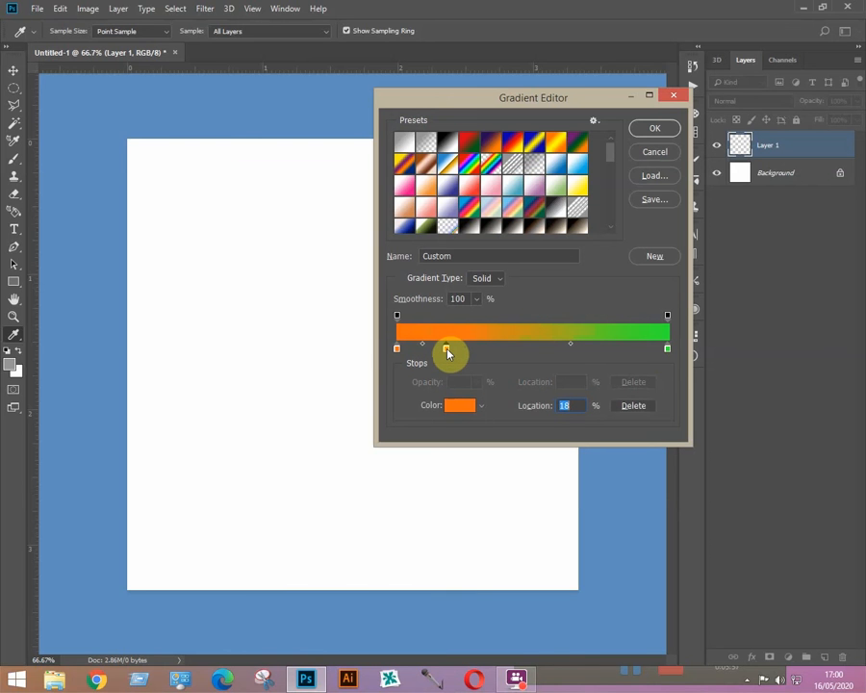
pyautogui.press('alt')
pyautogui.moveTo(445, 351); pyautogui.dragTo(510, 355)
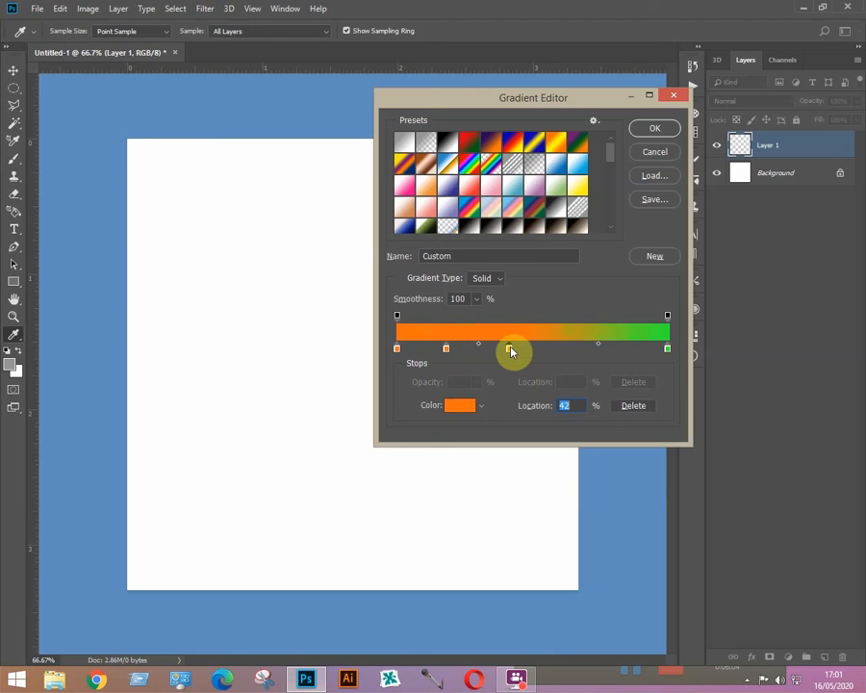
pyautogui.click(465, 404)
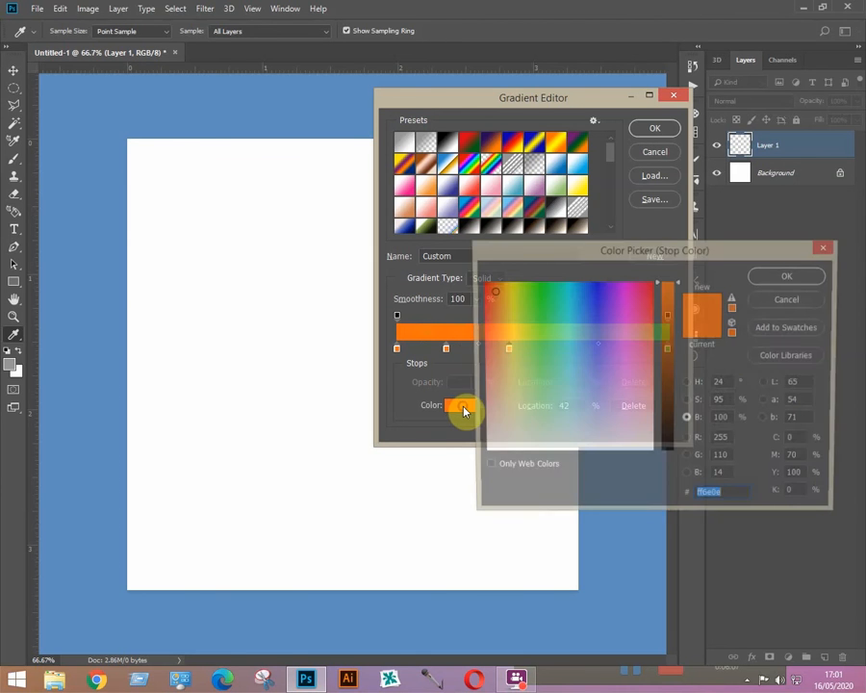
pyautogui.click(587, 314)
pyautogui.click(762, 276)
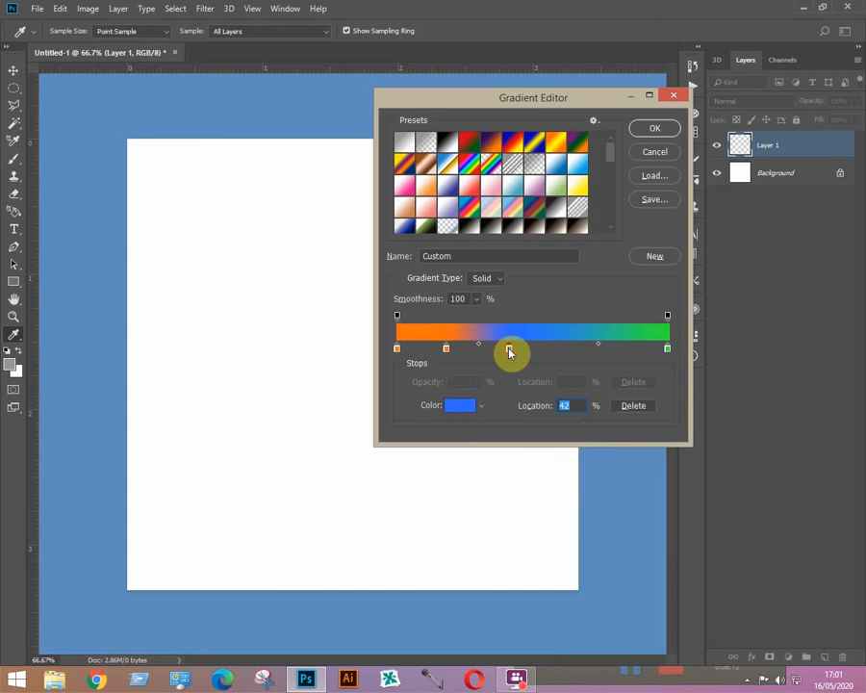
pyautogui.moveTo(509, 350); pyautogui.dragTo(539, 353)
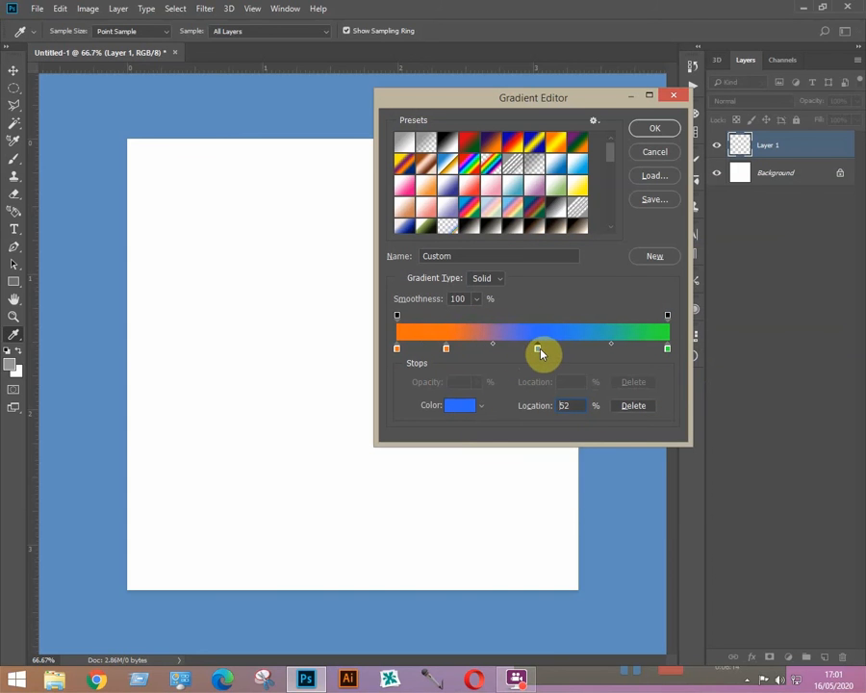
# Step: Colour the 18% stop pink and accept the custom gradient
pyautogui.click(446, 348)
pyautogui.click(458, 409)
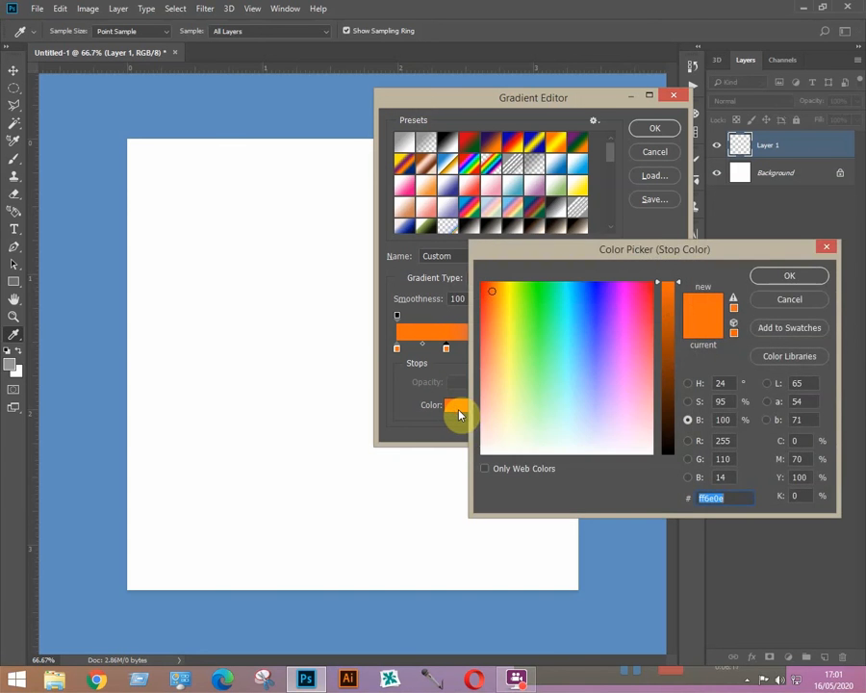
pyautogui.click(638, 397)
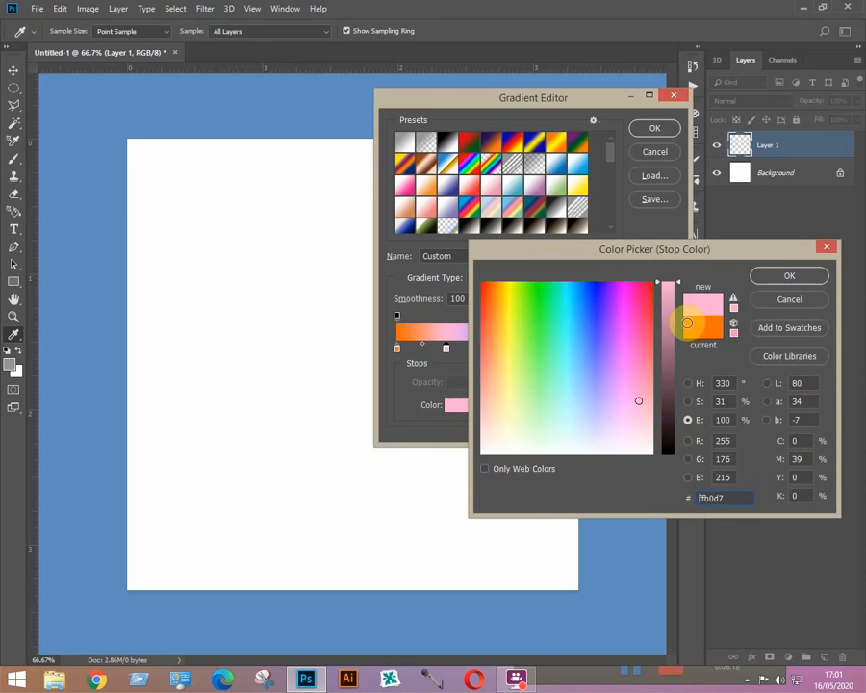
pyautogui.click(789, 277)
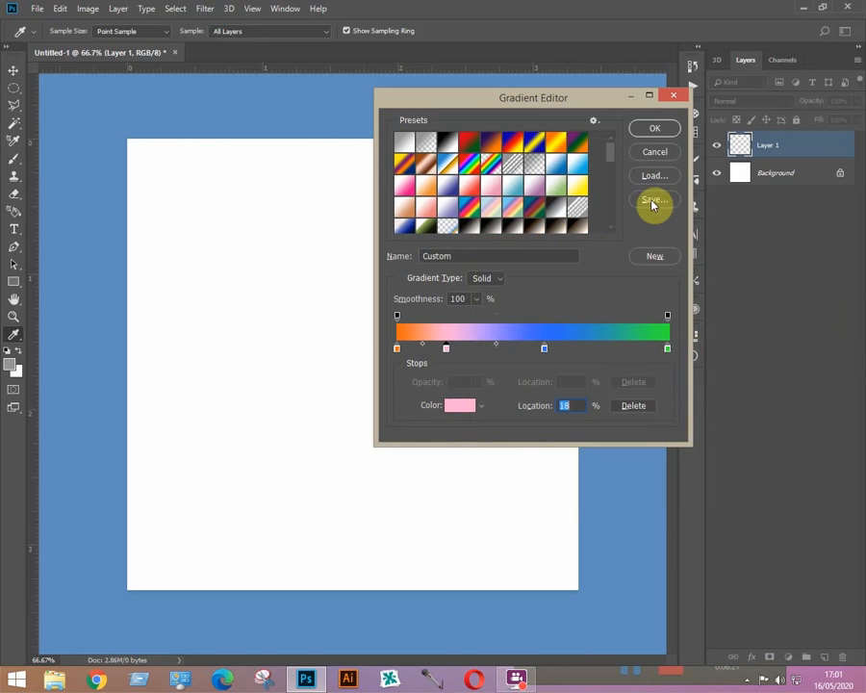
pyautogui.click(660, 130)
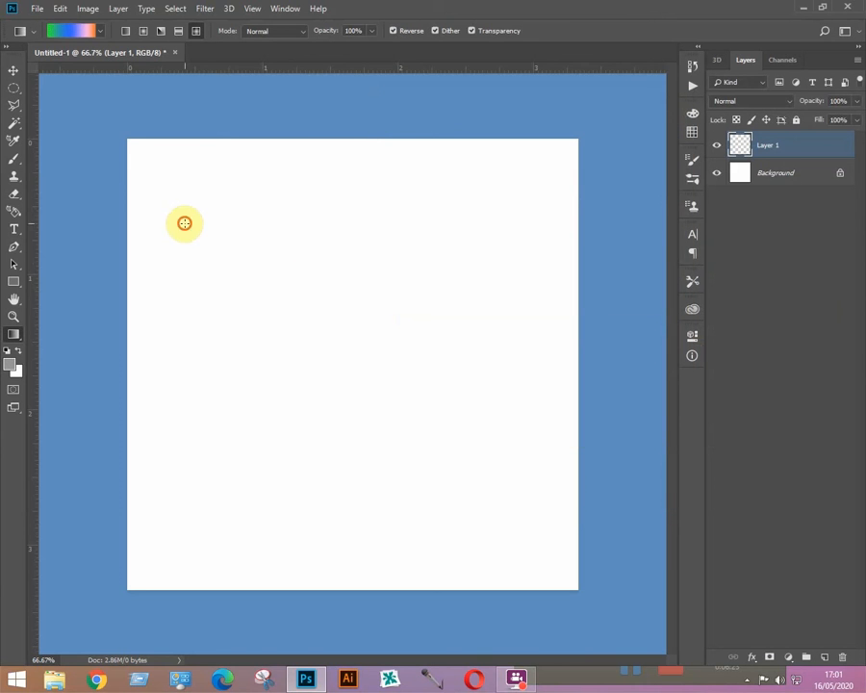
# Step: Test the custom gradient on Layer 1, undo it, and redraw it as a diagonal linear gradient
pyautogui.moveTo(184, 222); pyautogui.dragTo(505, 536)
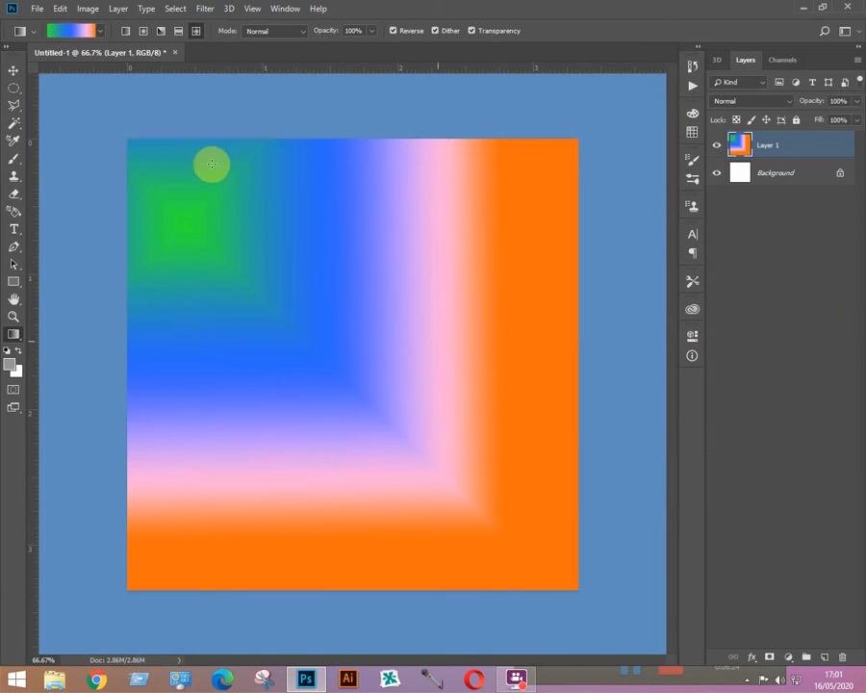
pyautogui.hotkey('ctrl', 'z')
pyautogui.click(125, 31)
pyautogui.moveTo(197, 196); pyautogui.dragTo(531, 510)
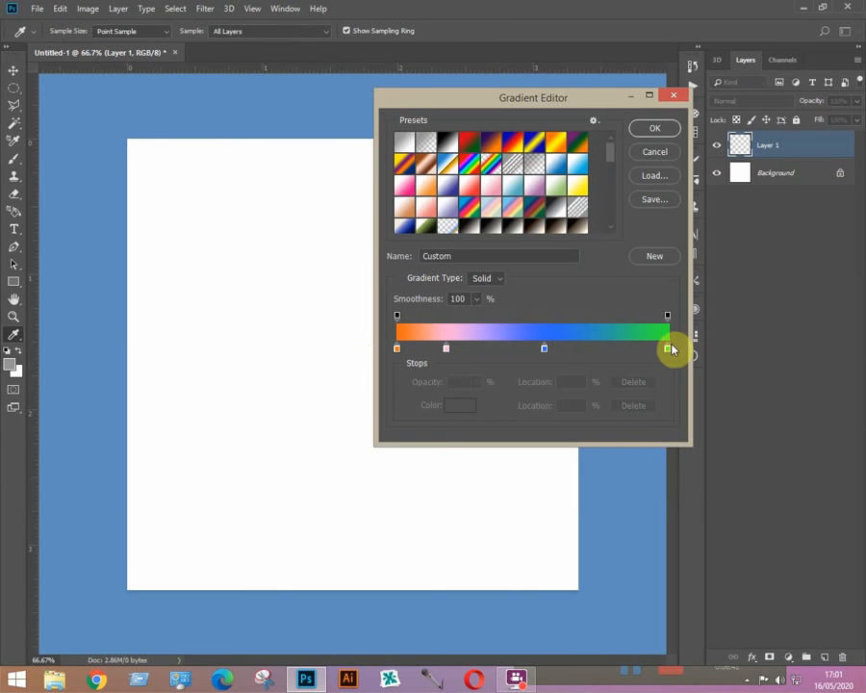
# Step: Store the orange-pink-blue-green gradient as a new preset named Custom
pyautogui.moveTo(609, 152); pyautogui.dragTo(612, 222)
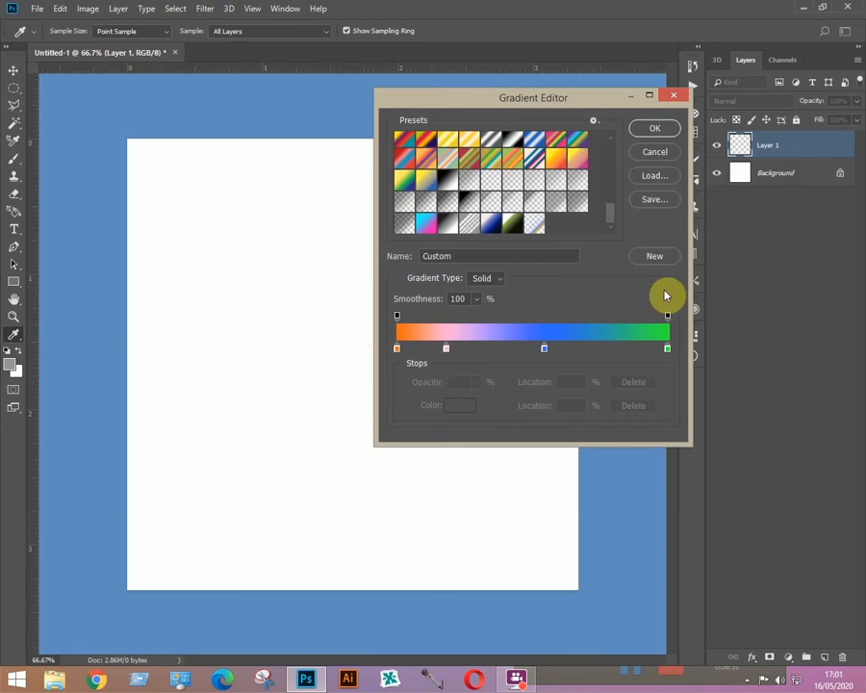
pyautogui.click(655, 260)
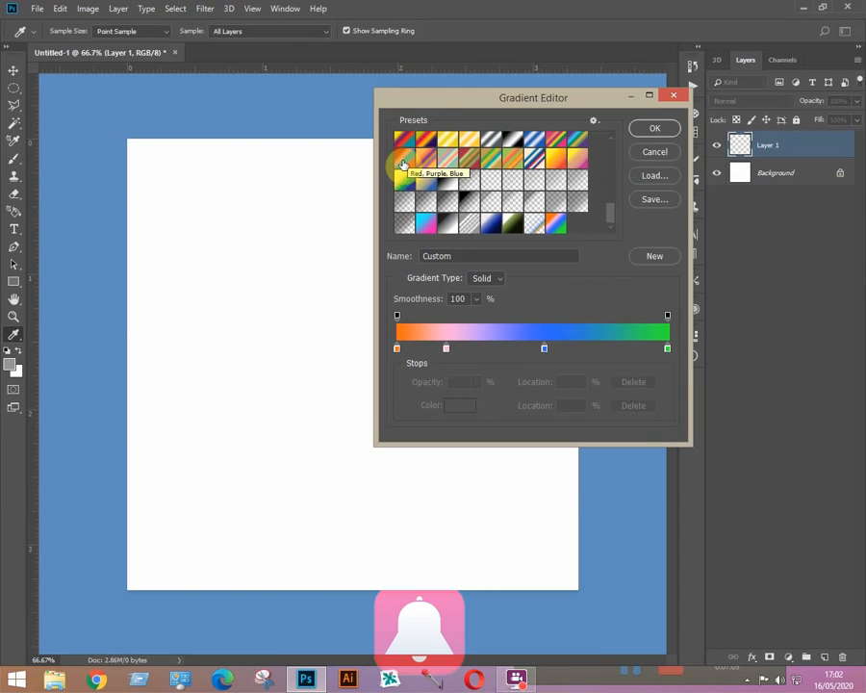
pyautogui.press('alt')
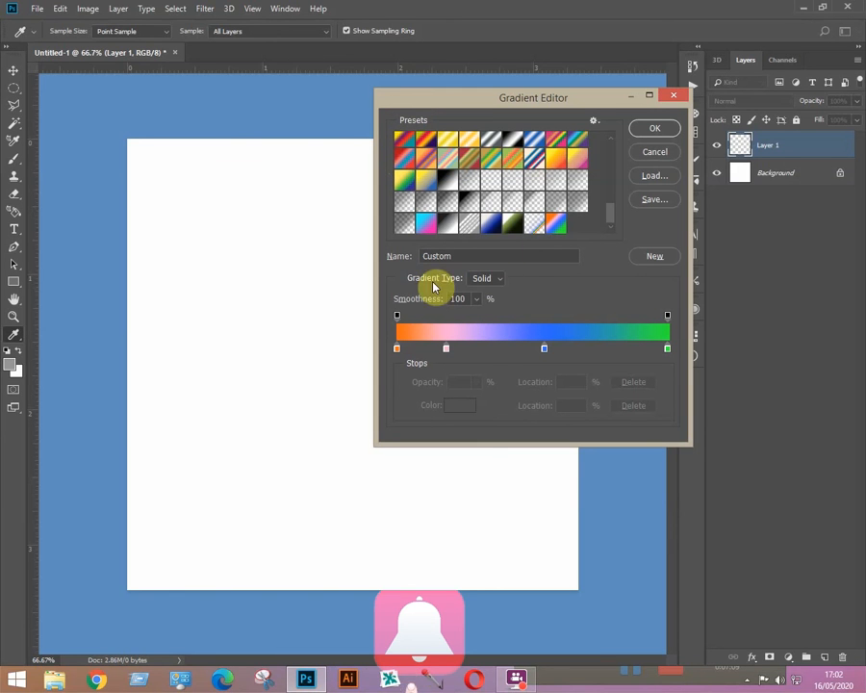
# Step: Switch the gradient type to Noise, accept it, and test a diagonal noise fill on Layer 1
pyautogui.click(498, 281)
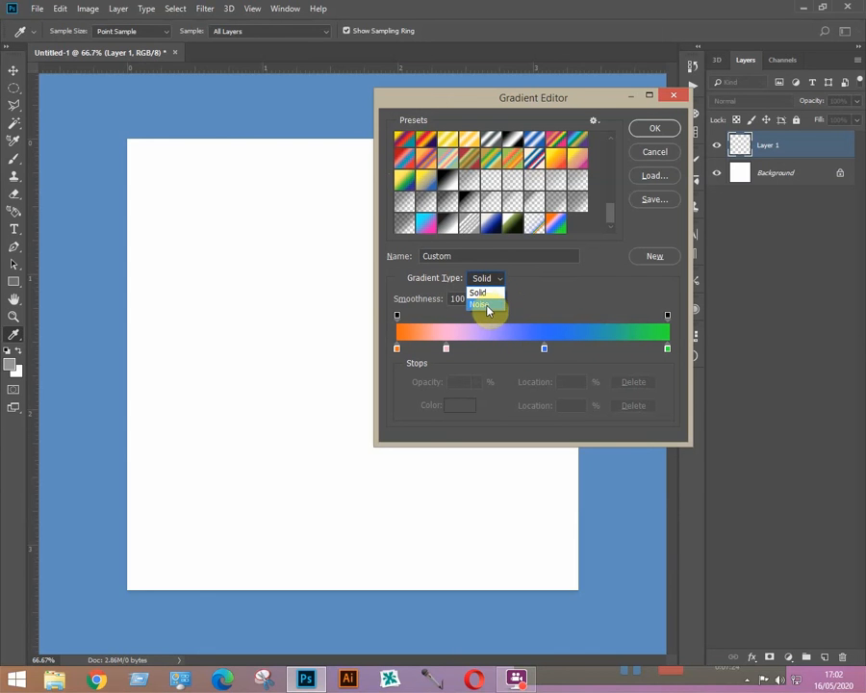
pyautogui.click(486, 304)
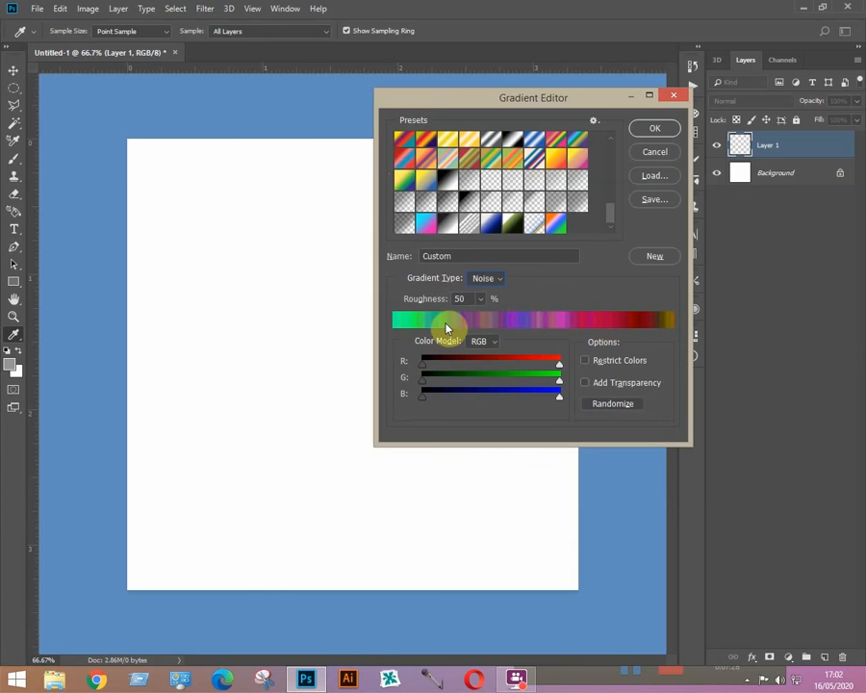
pyautogui.click(650, 130)
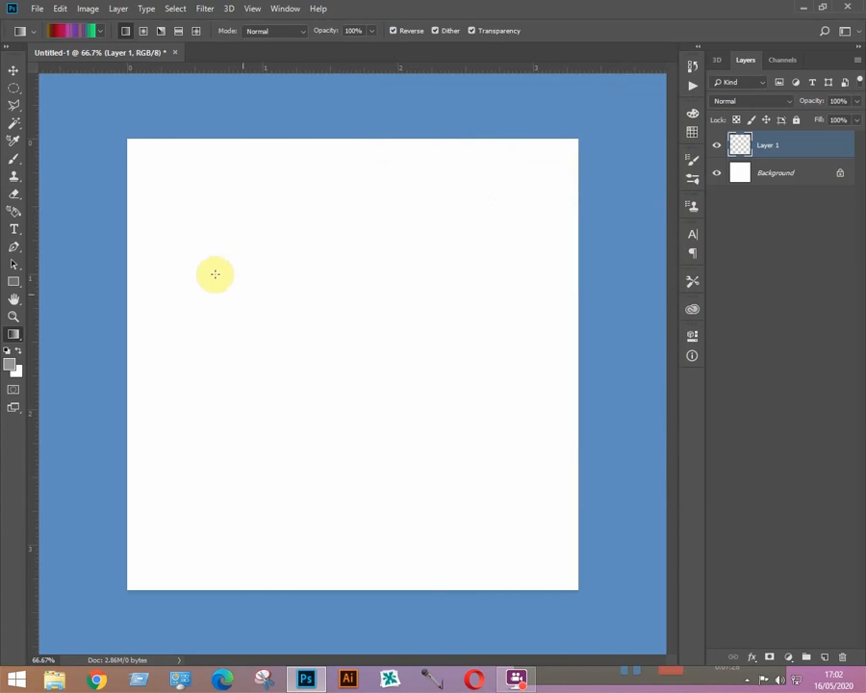
pyautogui.moveTo(240, 264); pyautogui.dragTo(496, 507)
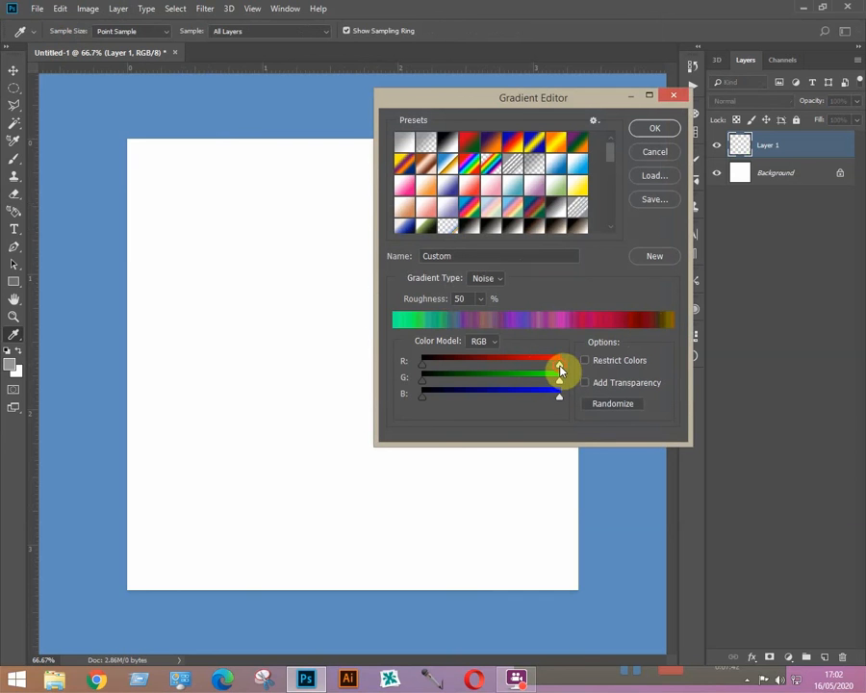
# Step: Narrow the red and green ranges and randomize until the noise is mostly green
pyautogui.moveTo(559, 366); pyautogui.dragTo(488, 369)
pyautogui.moveTo(558, 382); pyautogui.dragTo(476, 401)
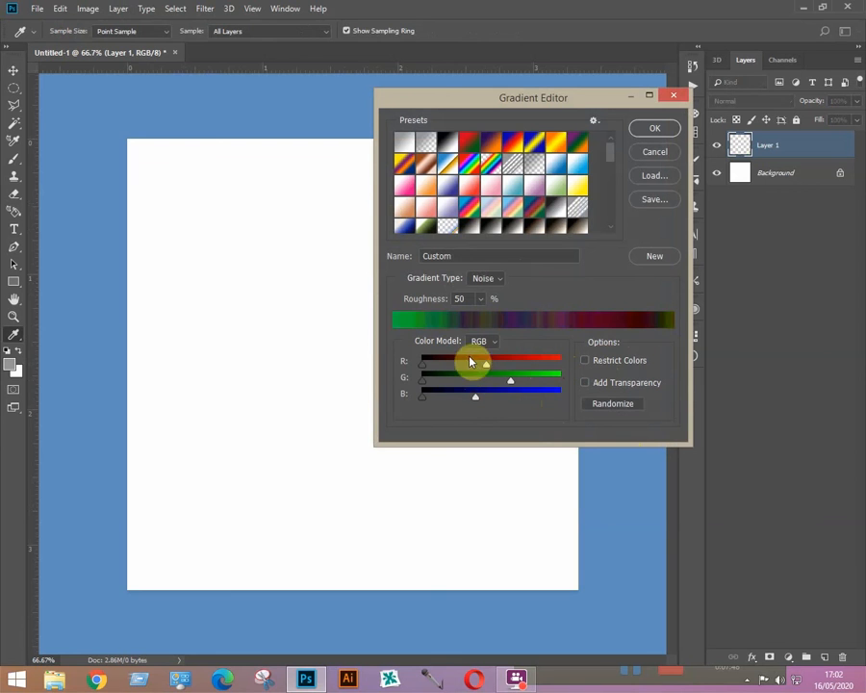
pyautogui.click(614, 404)
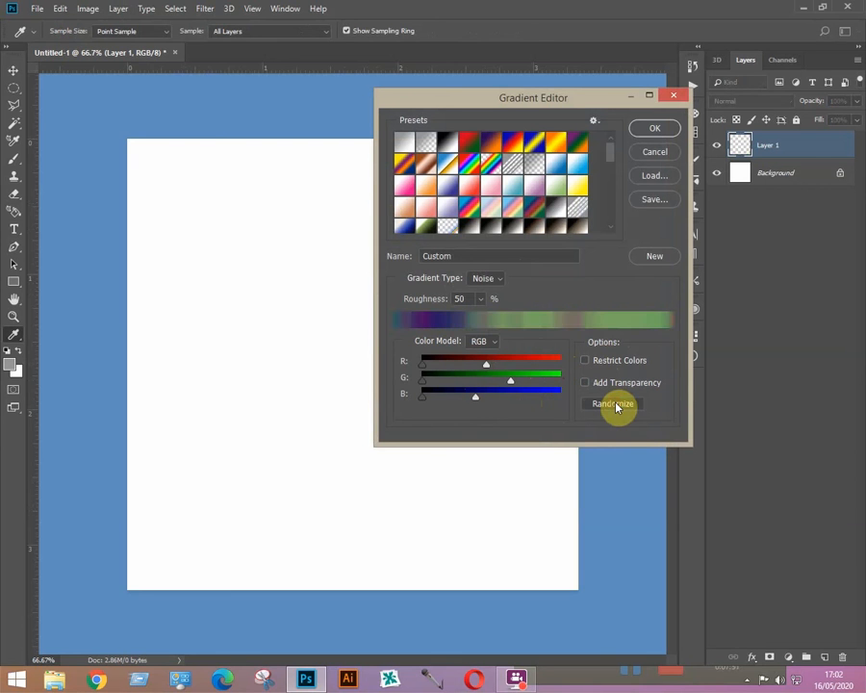
pyautogui.click(616, 405)
pyautogui.click(615, 405)
pyautogui.click(615, 406)
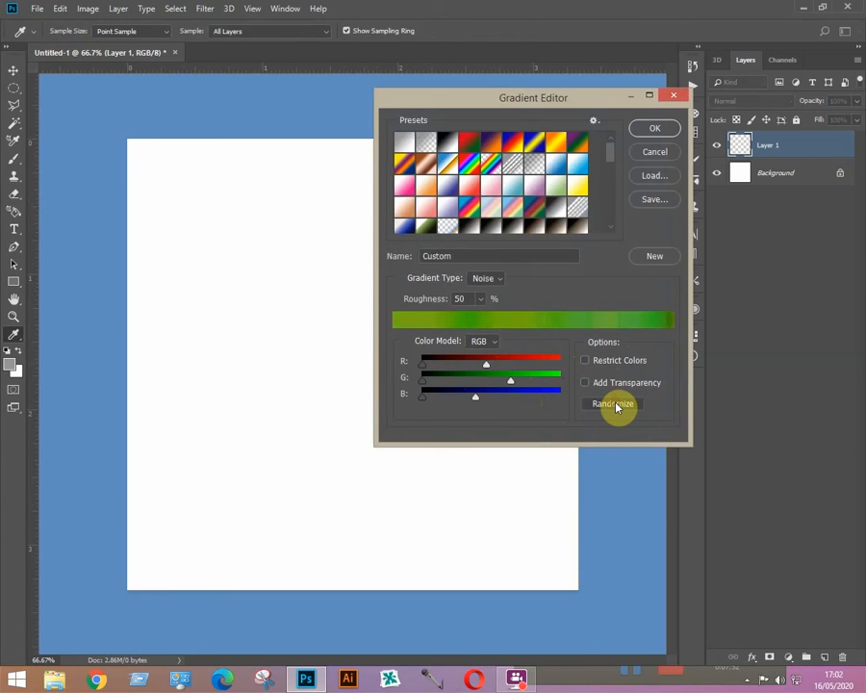
pyautogui.click(616, 406)
pyautogui.click(618, 406)
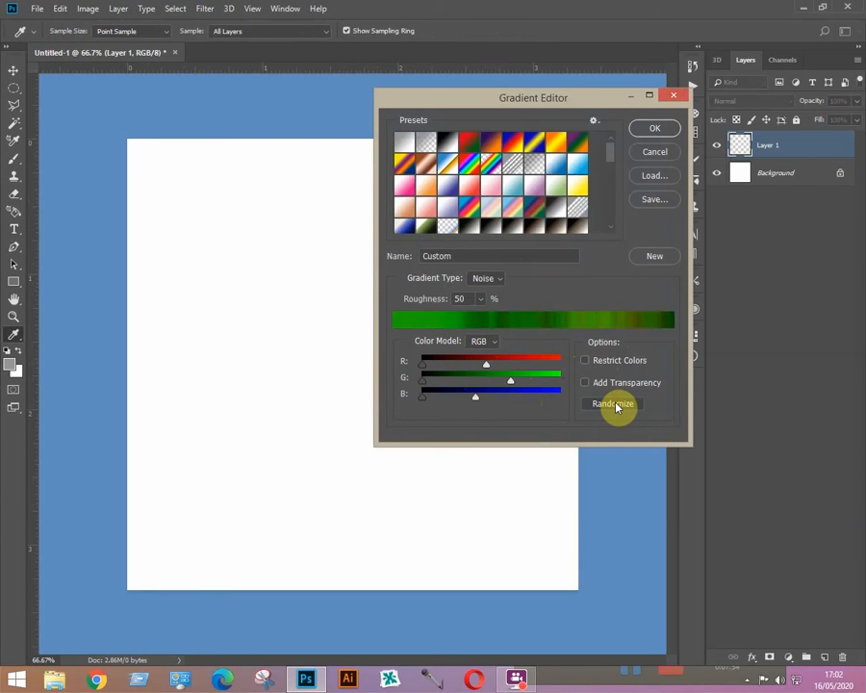
# Step: Try lower and higher Roughness values, then enter 50 as the roughness
pyautogui.click(480, 298)
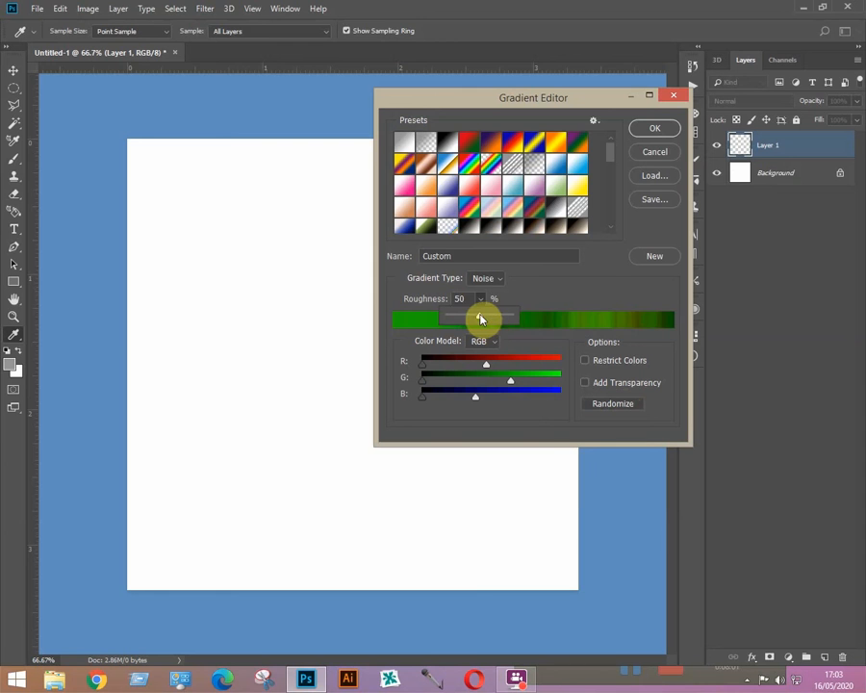
pyautogui.moveTo(483, 318)
pyautogui.mouseDown()
pyautogui.moveTo(460, 322)
pyautogui.moveTo(474, 321)
pyautogui.mouseUp()
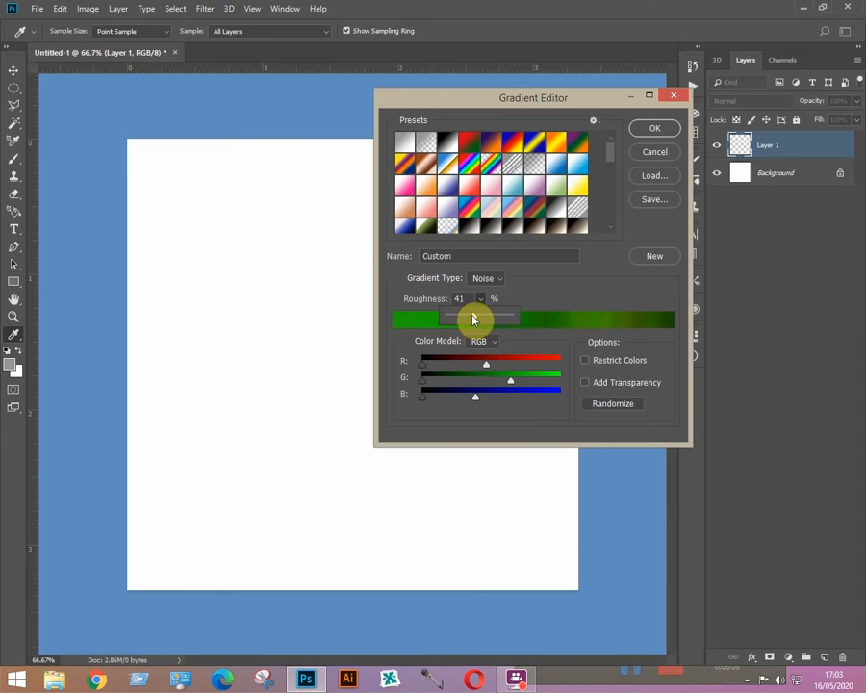
pyautogui.moveTo(477, 318); pyautogui.dragTo(447, 300)
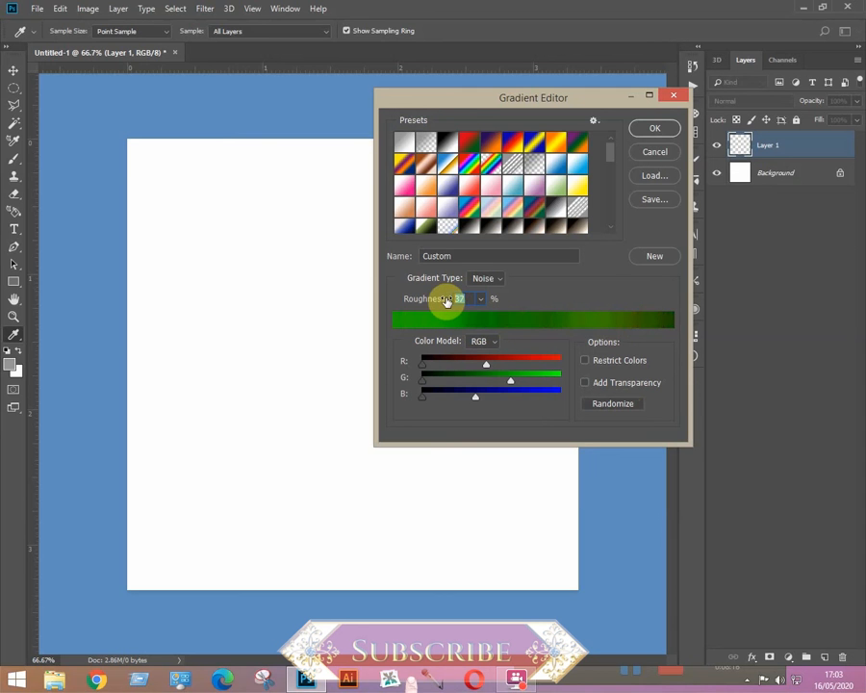
pyautogui.write('5')
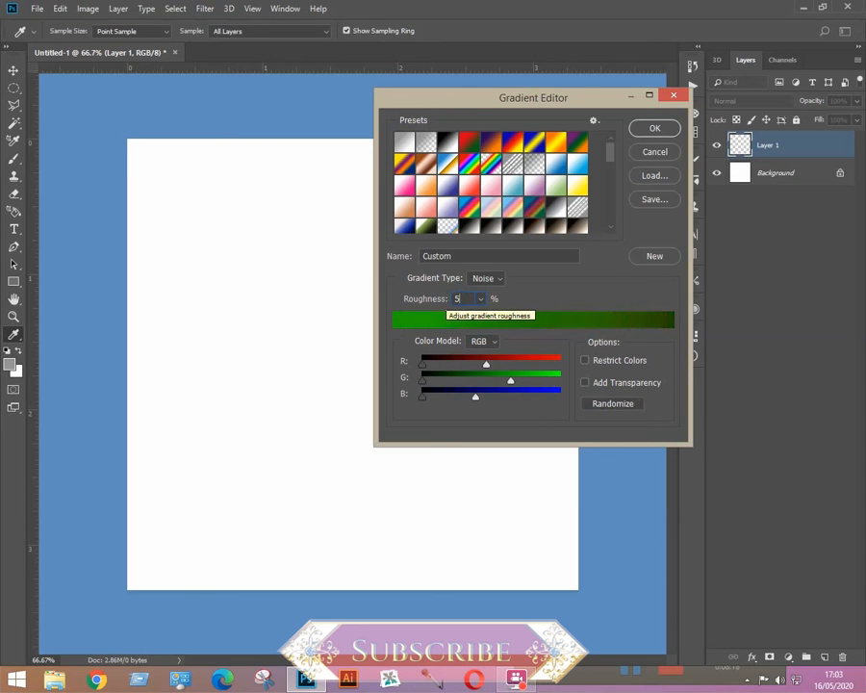
pyautogui.write('0')
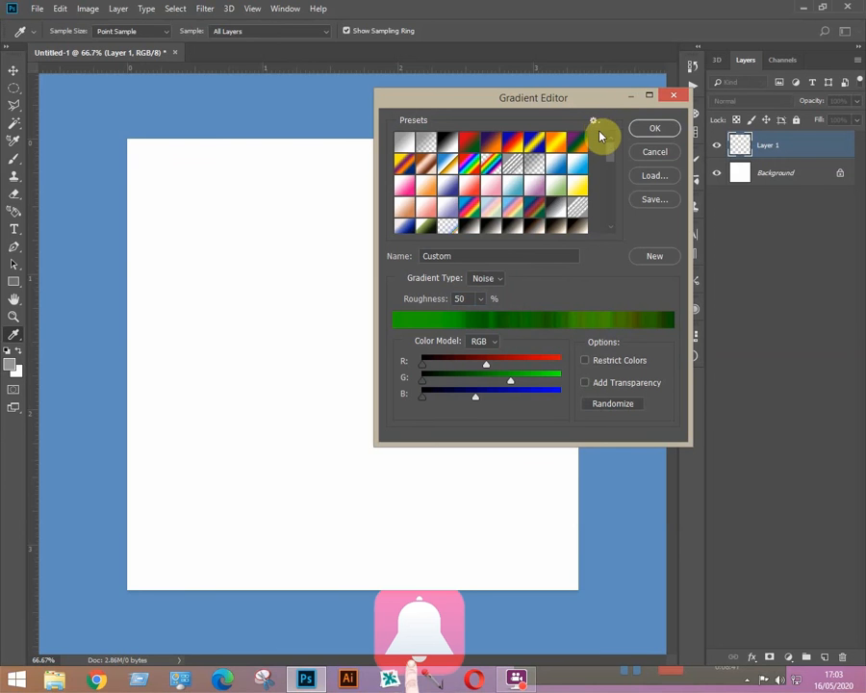
# Step: Make a green-to-magenta gradient from the Magenta preset and drag it vertically, pink top to green bottom
pyautogui.click(596, 124)
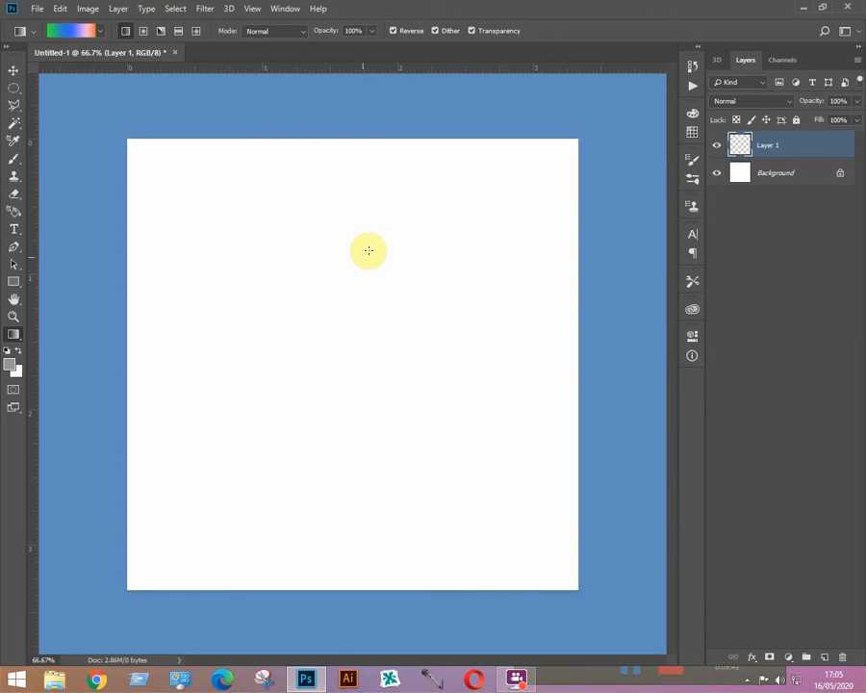
pyautogui.click(70, 35)
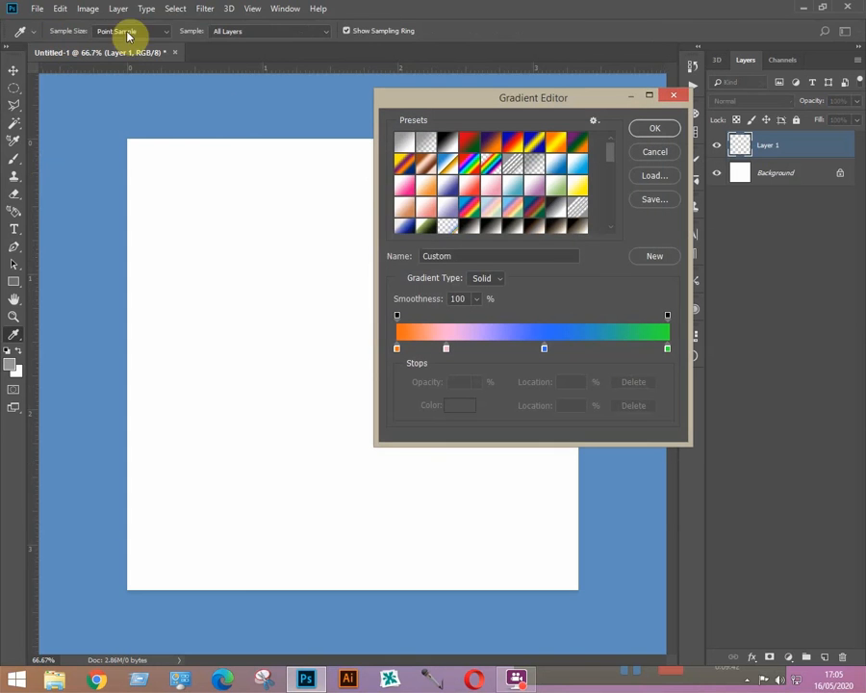
pyautogui.click(405, 193)
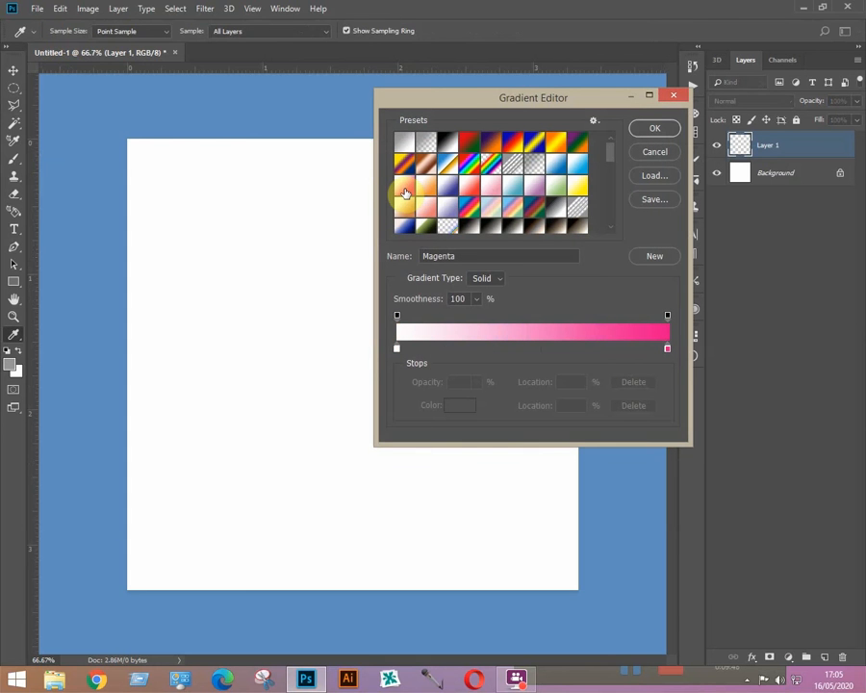
pyautogui.click(396, 348)
pyautogui.click(459, 406)
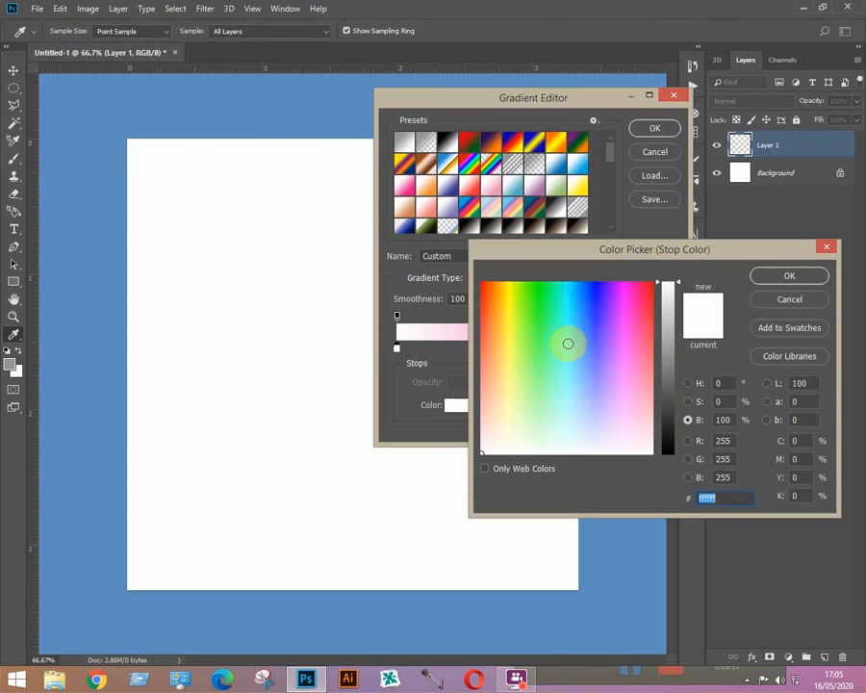
pyautogui.click(526, 290)
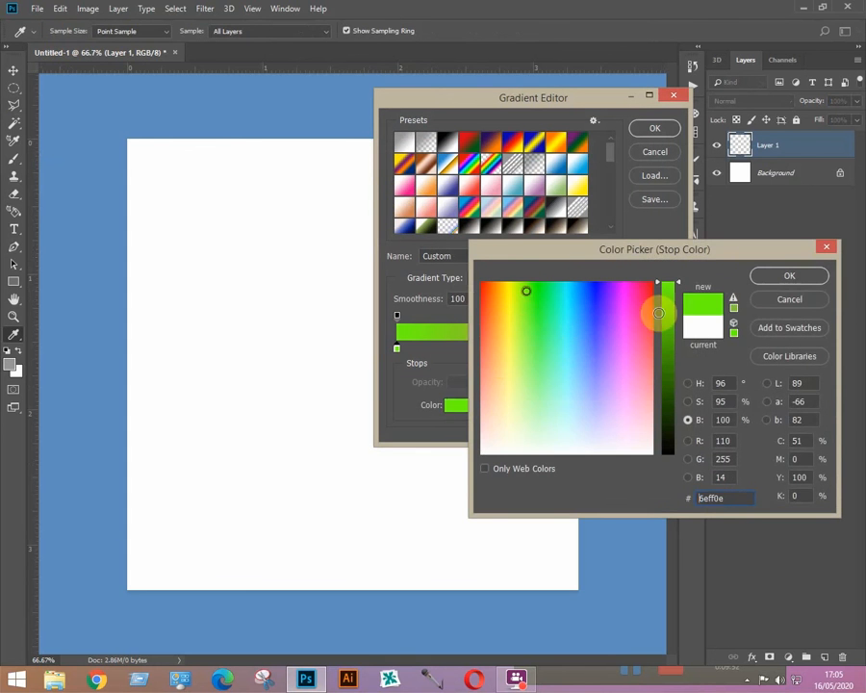
pyautogui.click(764, 276)
pyautogui.click(656, 130)
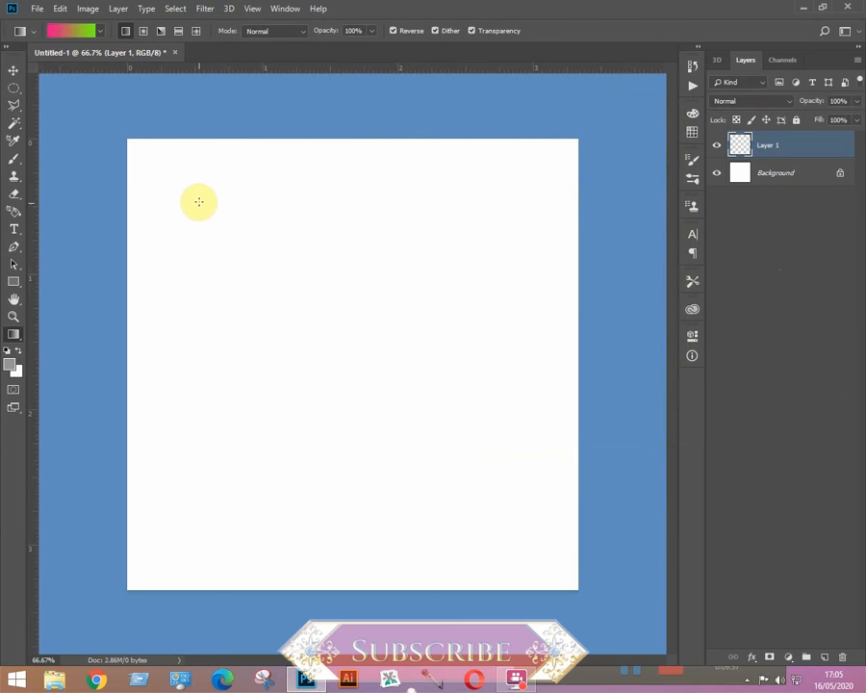
pyautogui.moveTo(286, 180); pyautogui.dragTo(286, 544)
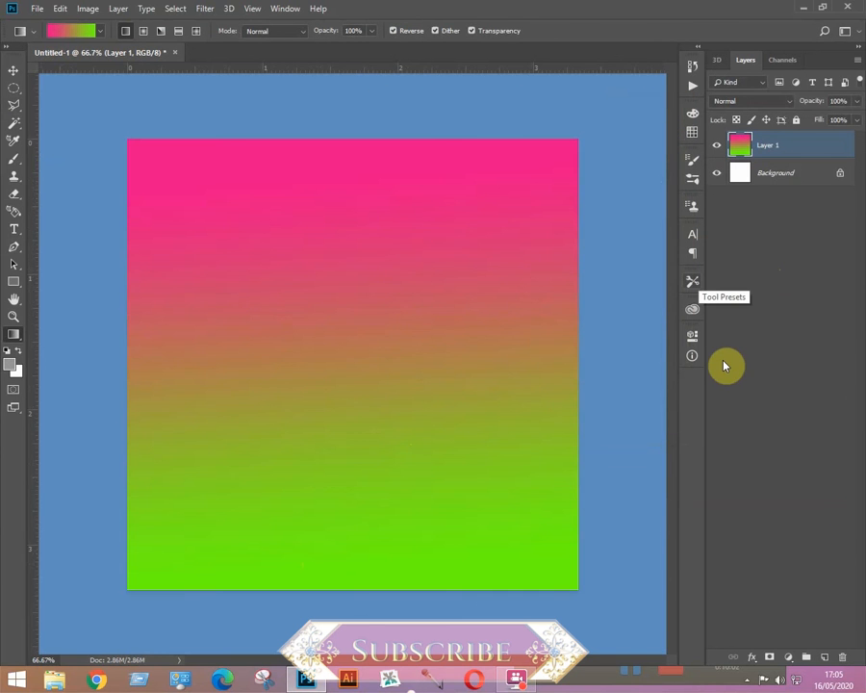
# Step: Duplicate the gradient layer and shrink the copy into a smaller square, nudged up and left
pyautogui.hotkey('ctrl', 'j')
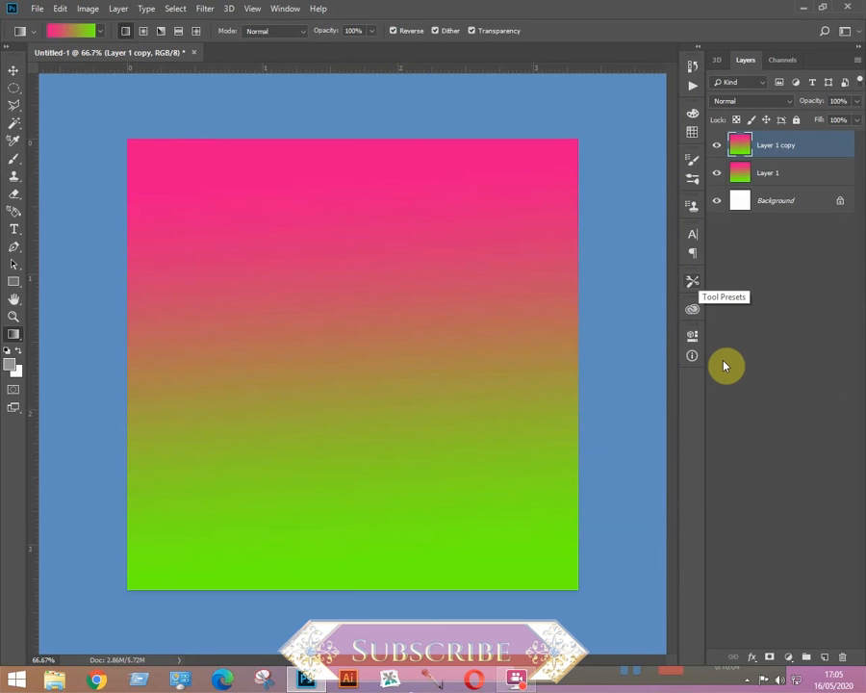
pyautogui.hotkey('ctrl', 't')
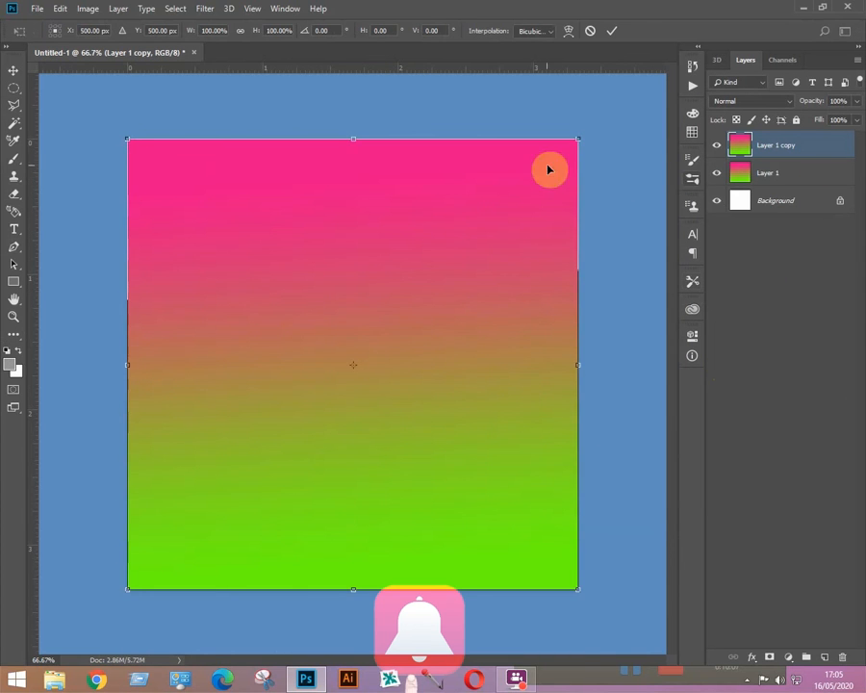
pyautogui.moveTo(578, 138); pyautogui.dragTo(452, 266)
pyautogui.moveTo(416, 317); pyautogui.dragTo(406, 284)
pyautogui.press('Return')
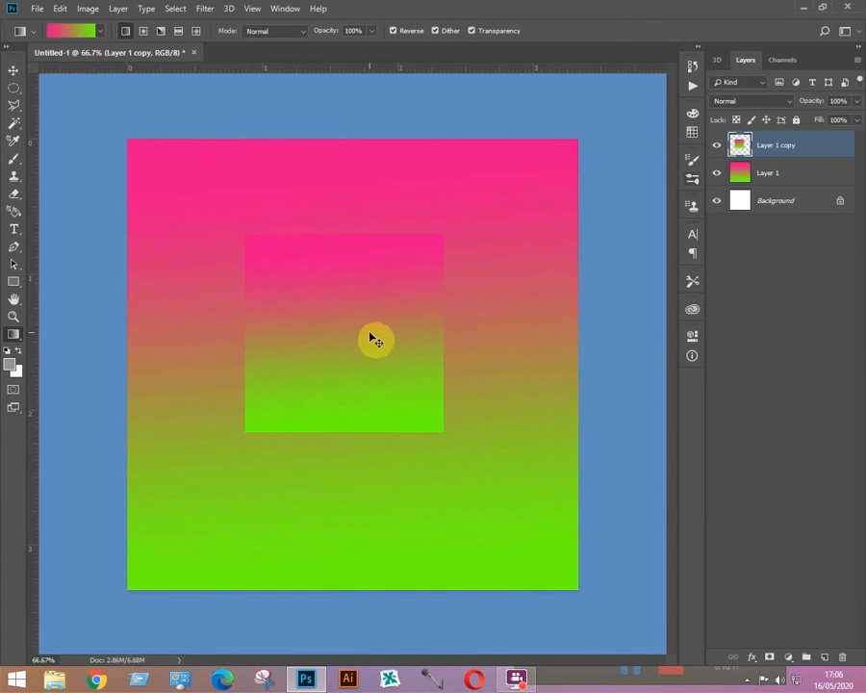
# Step: Rotate the small square copy by about 90 degrees
pyautogui.hotkey('ctrl', 't')
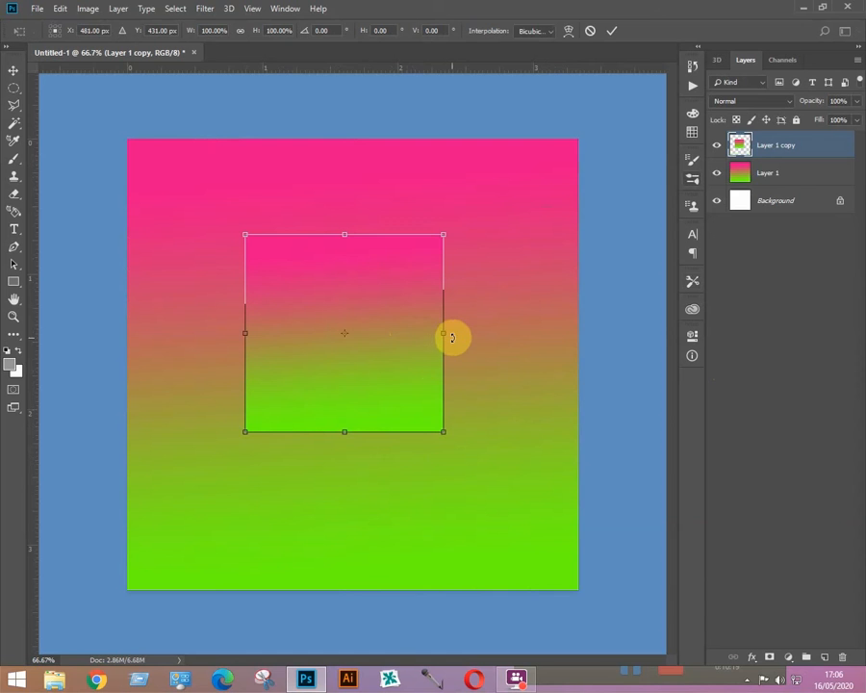
pyautogui.moveTo(451, 336); pyautogui.dragTo(347, 239)
pyautogui.press('Return')
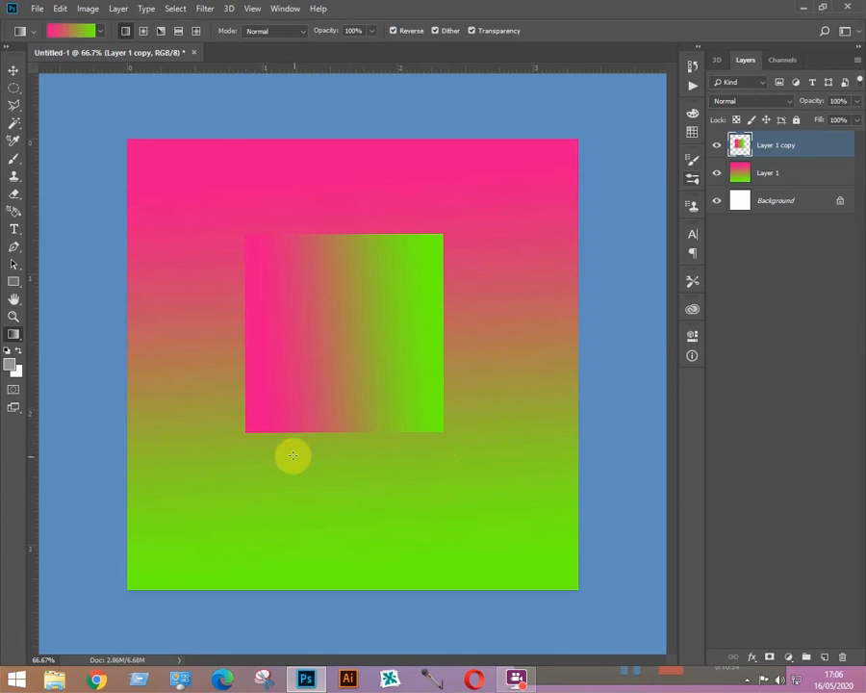
pyautogui.click(15, 89)
# Step: Add a new empty layer, draw an elliptical selection along the square's bottom edge, then deselect
pyautogui.hotkey('ctrl', 'shift', 'alt', 'n')
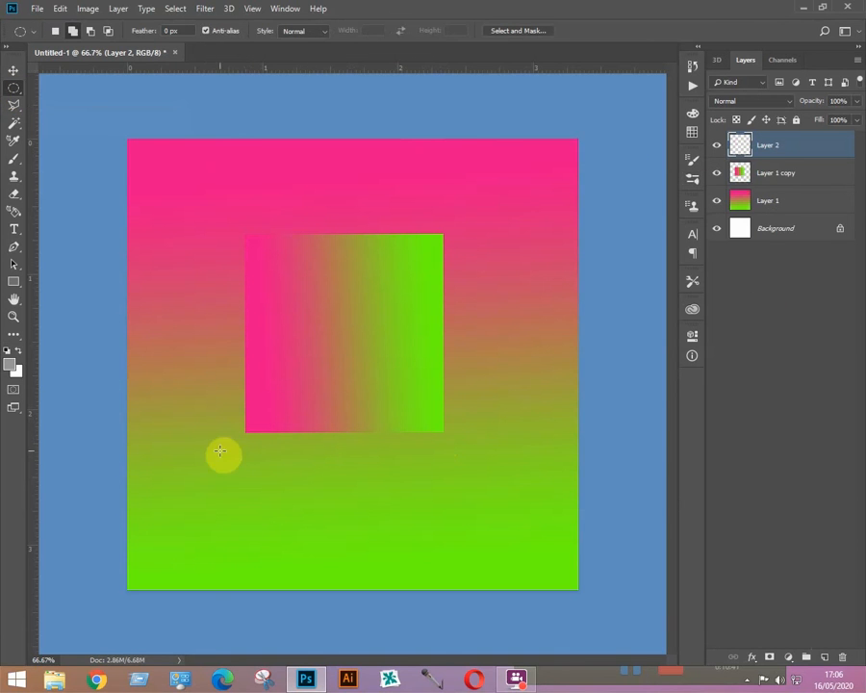
pyautogui.moveTo(241, 435); pyautogui.dragTo(446, 437)
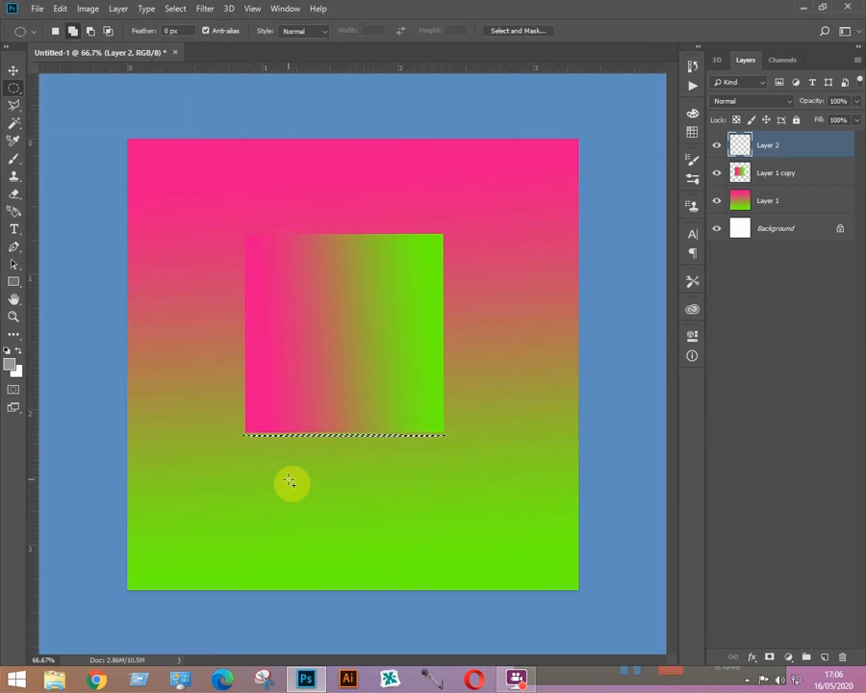
pyautogui.hotkey('ctrl', 'd')
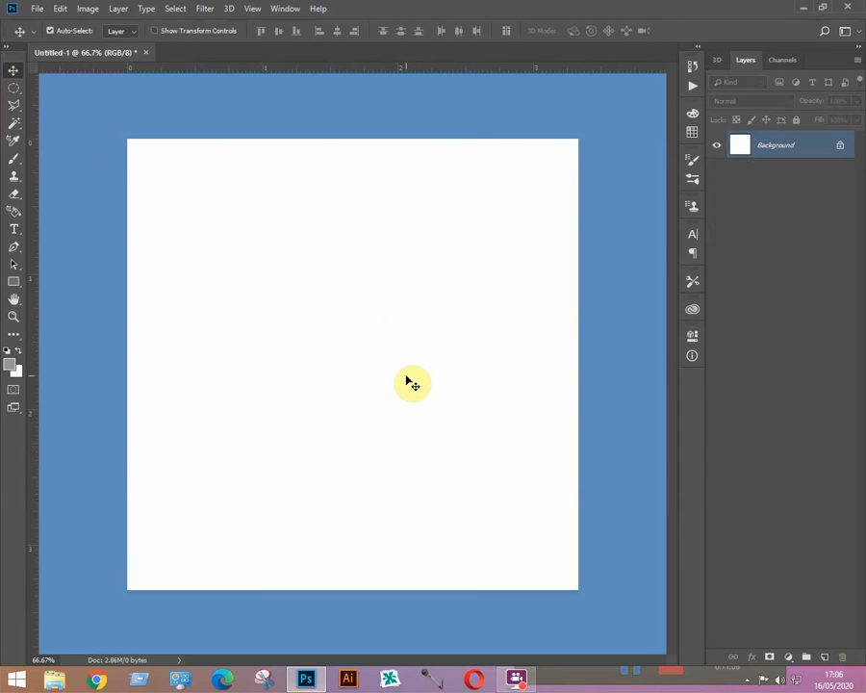
# Step: Open the portrait photo from its folder
pyautogui.hotkey('ctrl', 'o')
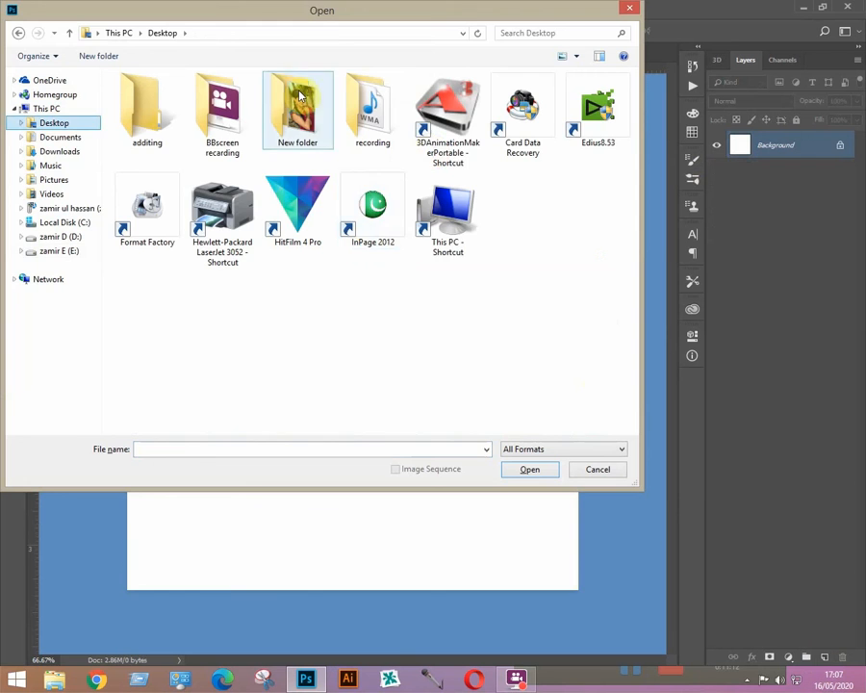
pyautogui.doubleClick(295, 106)
pyautogui.doubleClick(297, 113)
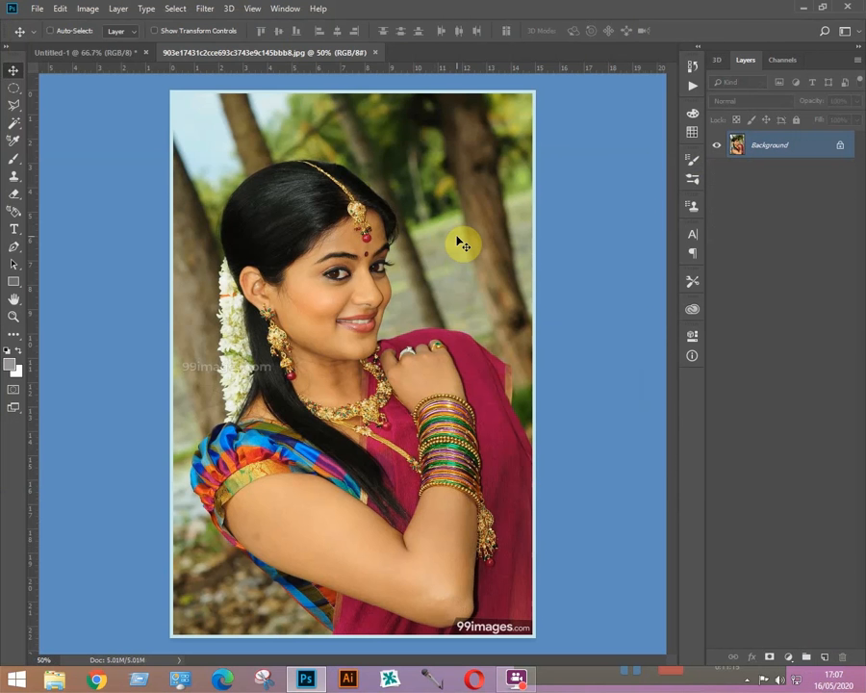
# Step: On a new layer, fill the photo top to bottom with the Orange, Yellow, Orange gradient
pyautogui.hotkey('ctrl', 'shift', 'alt', 'n')
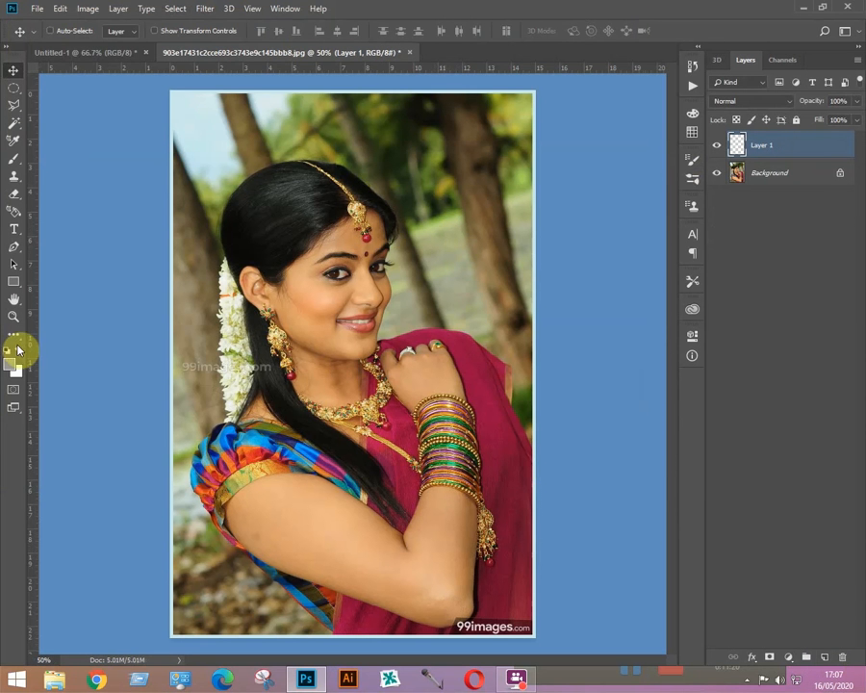
pyautogui.click(14, 282)
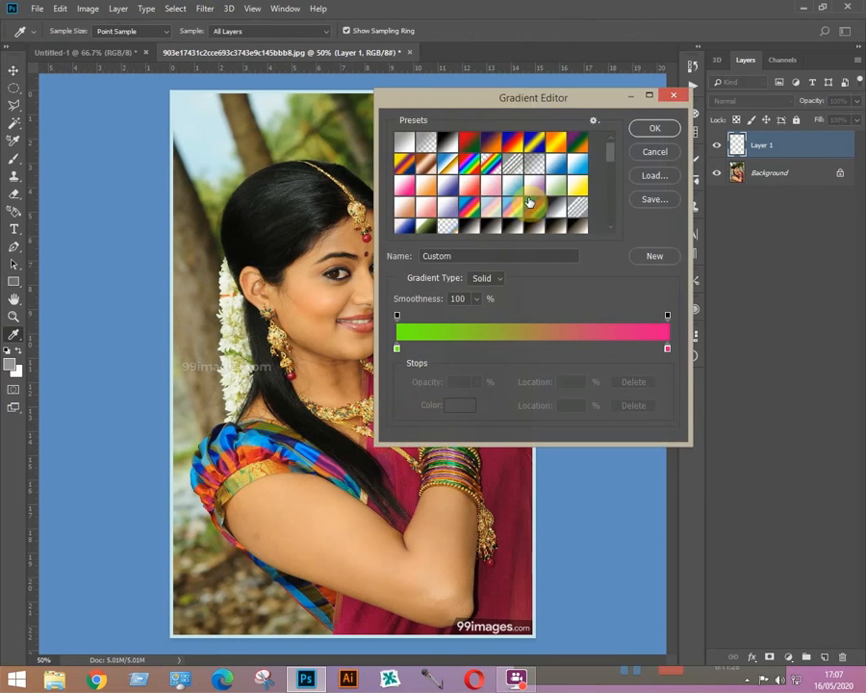
pyautogui.click(556, 141)
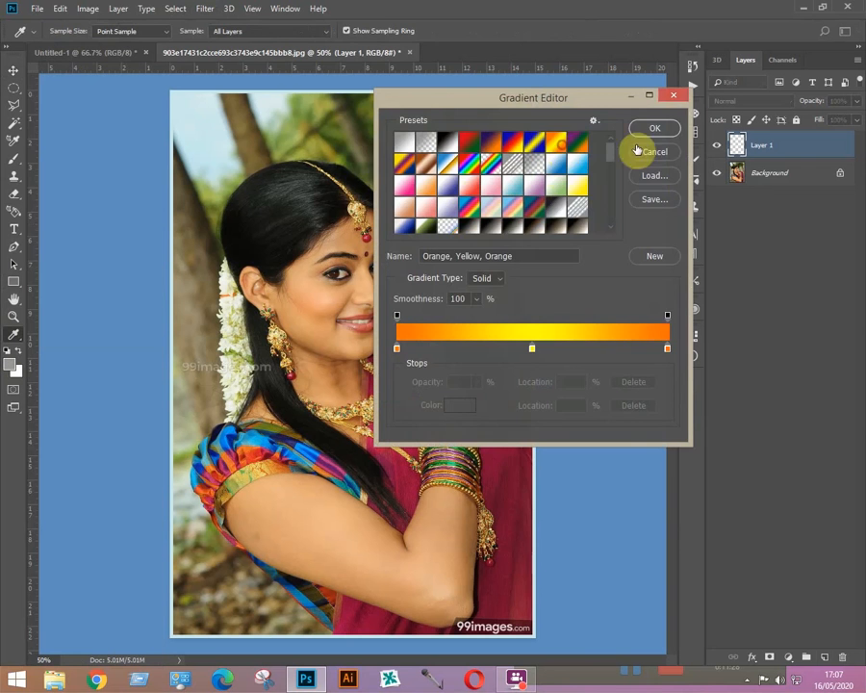
pyautogui.click(663, 126)
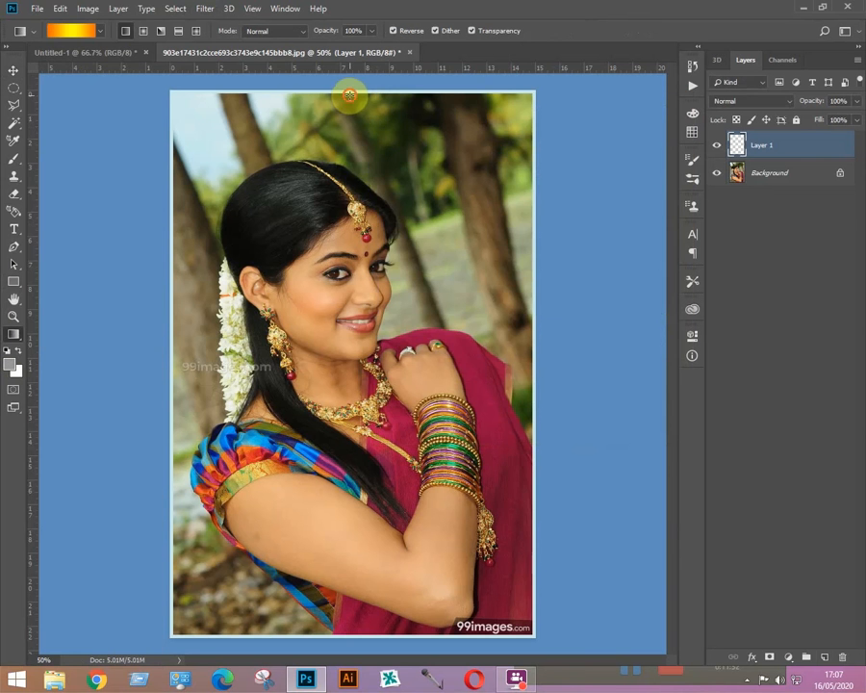
pyautogui.moveTo(350, 93); pyautogui.dragTo(345, 626)
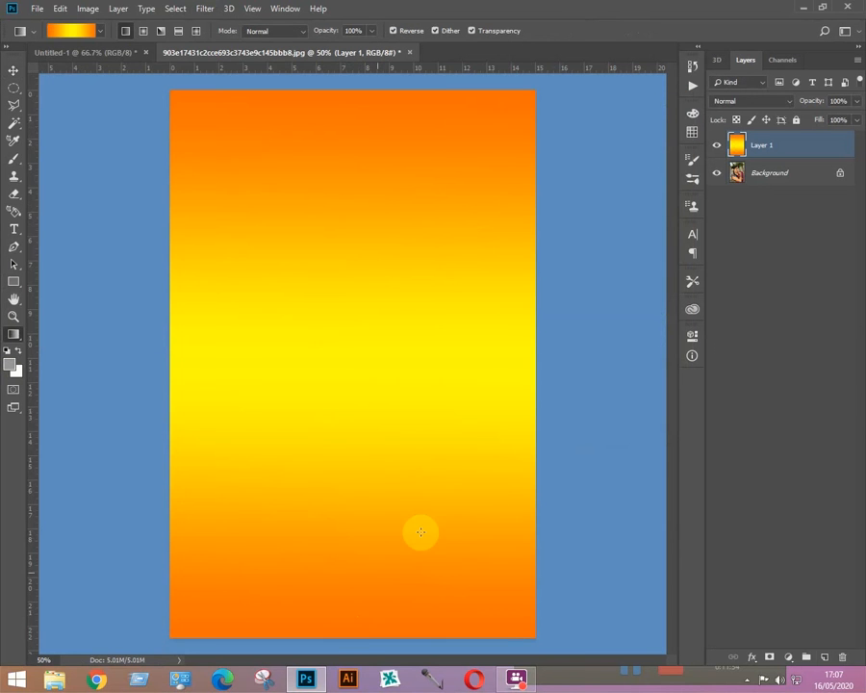
# Step: Set the orange layer's blend mode to Multiply, then Linear Burn, keeping opacity at 100%
pyautogui.click(790, 101)
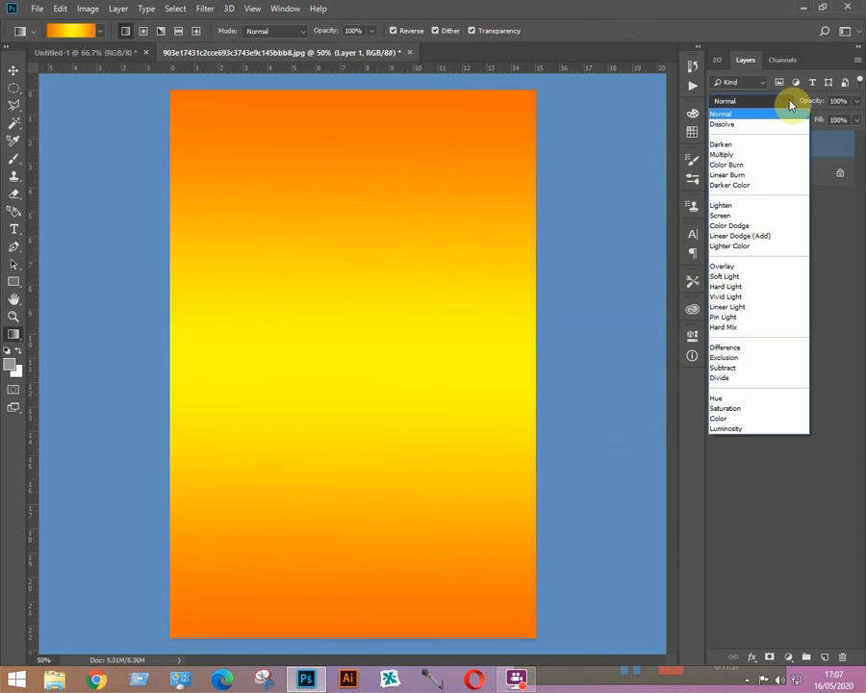
pyautogui.click(728, 155)
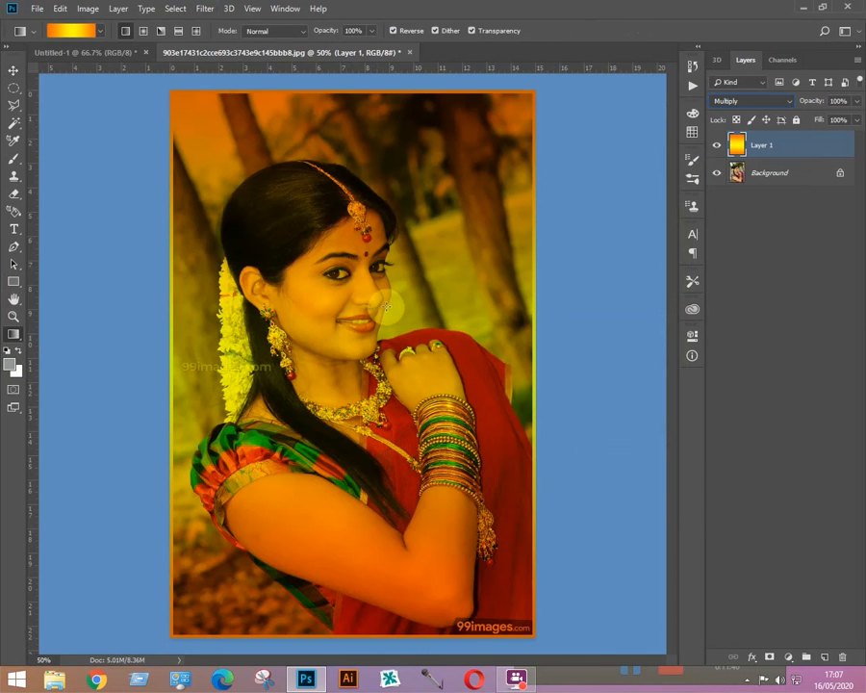
pyautogui.click(787, 102)
pyautogui.click(736, 178)
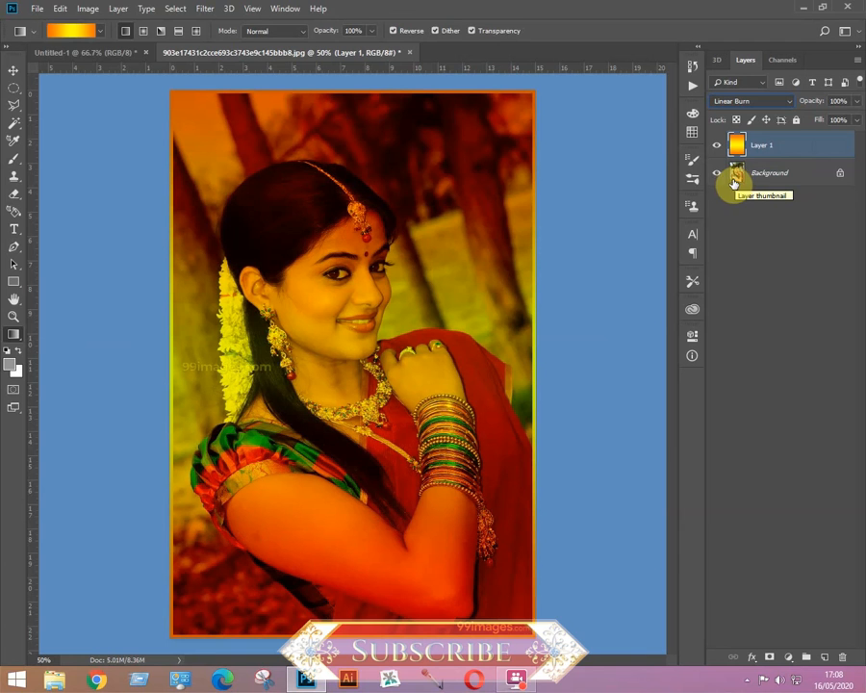
pyautogui.click(856, 102)
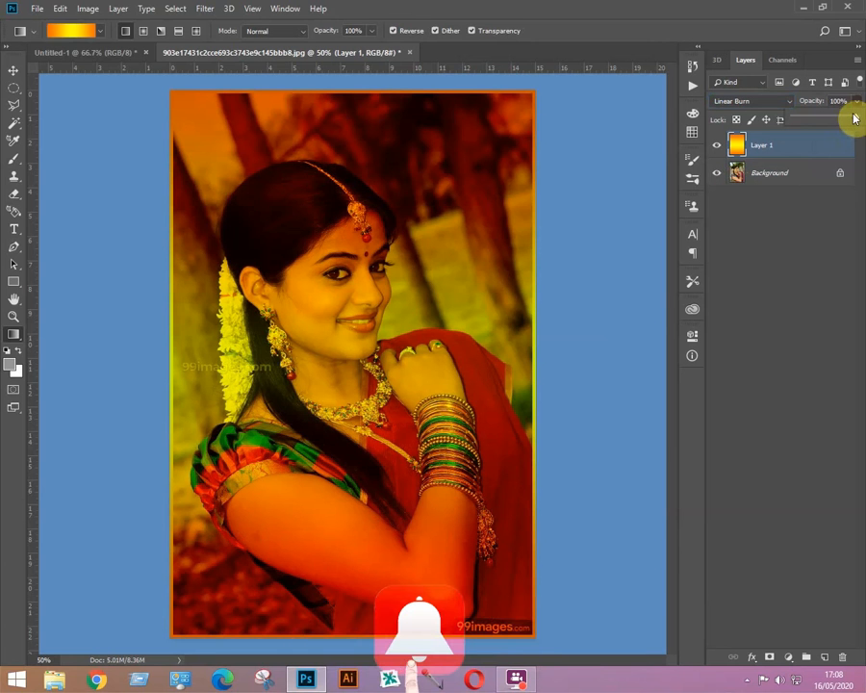
pyautogui.moveTo(854, 119)
pyautogui.mouseDown()
pyautogui.moveTo(833, 135)
pyautogui.moveTo(859, 122)
pyautogui.mouseUp()
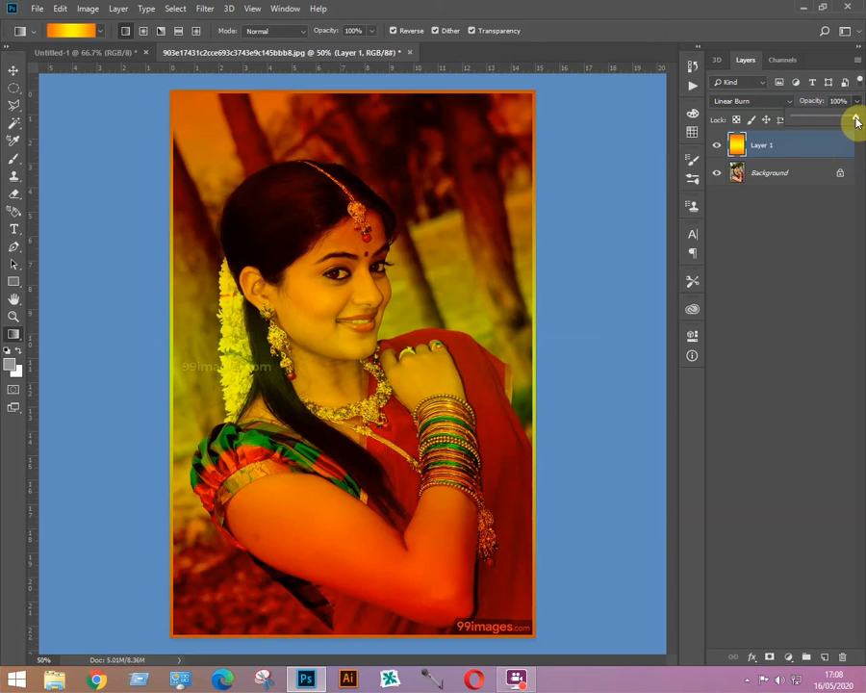
pyautogui.click(779, 149)
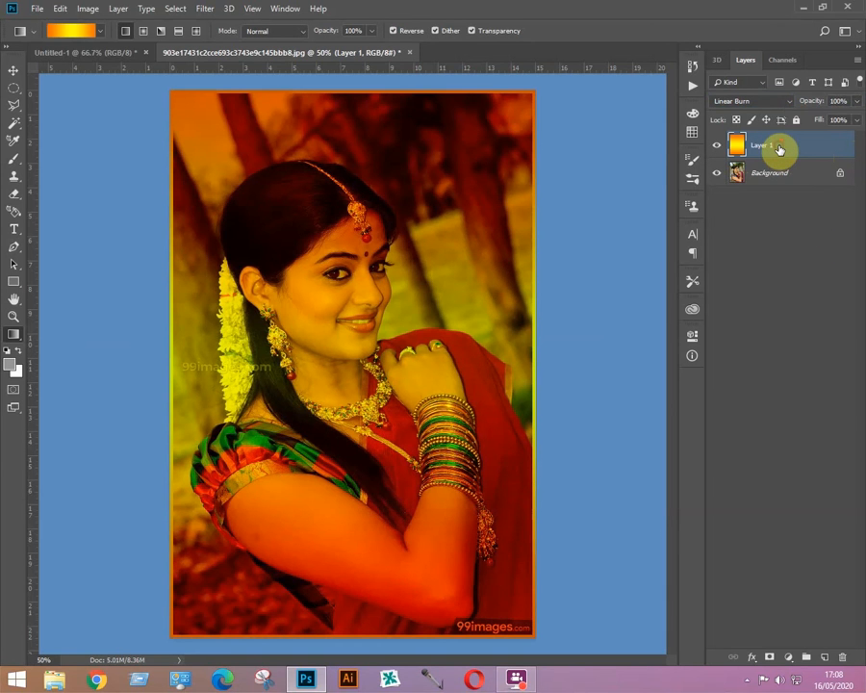
# Step: Delete the orange layer, add a new one, and fill it top to bottom with a pink-to-white preset gradient
pyautogui.press('Delete')
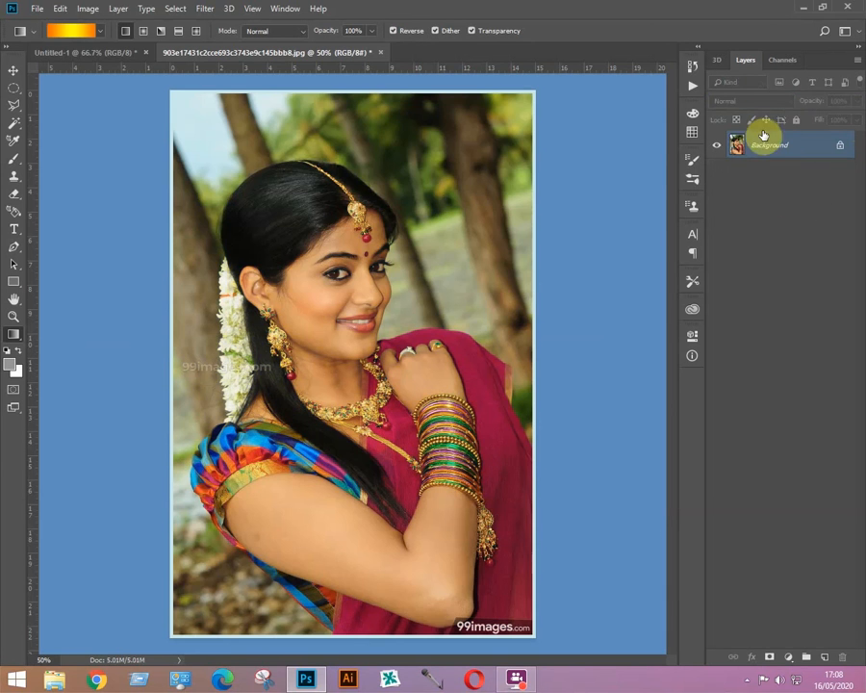
pyautogui.click(825, 658)
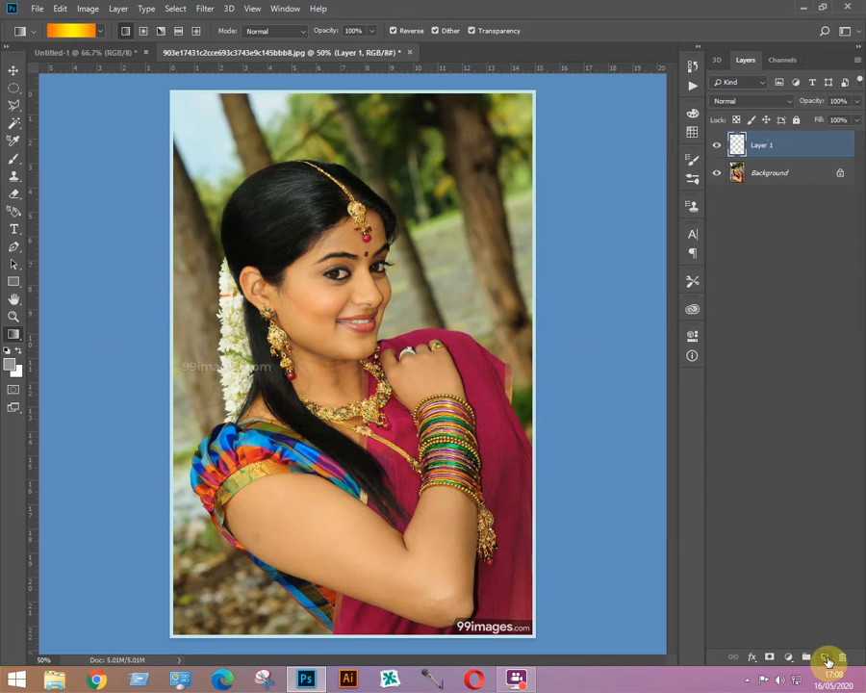
pyautogui.click(63, 31)
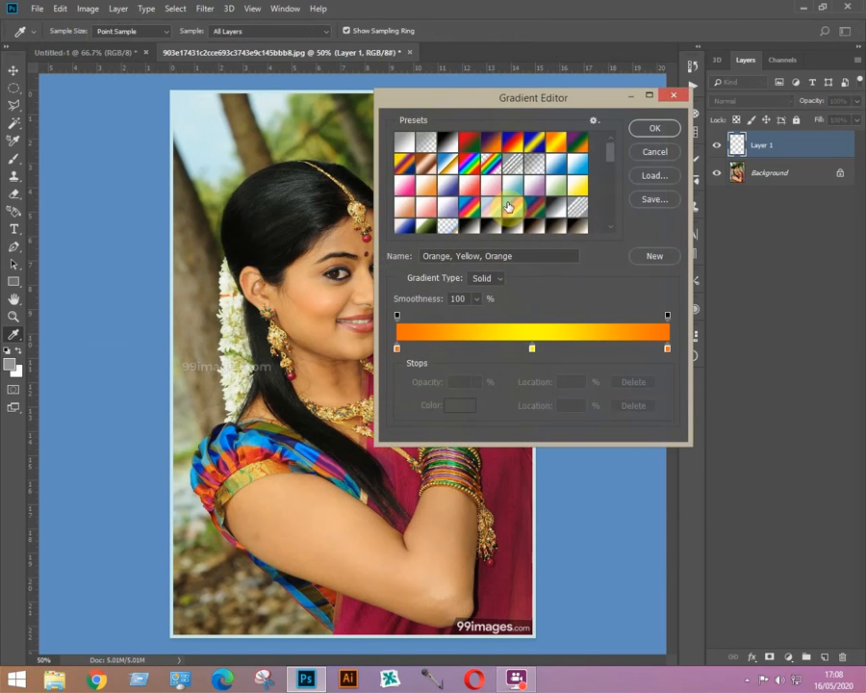
pyautogui.doubleClick(491, 190)
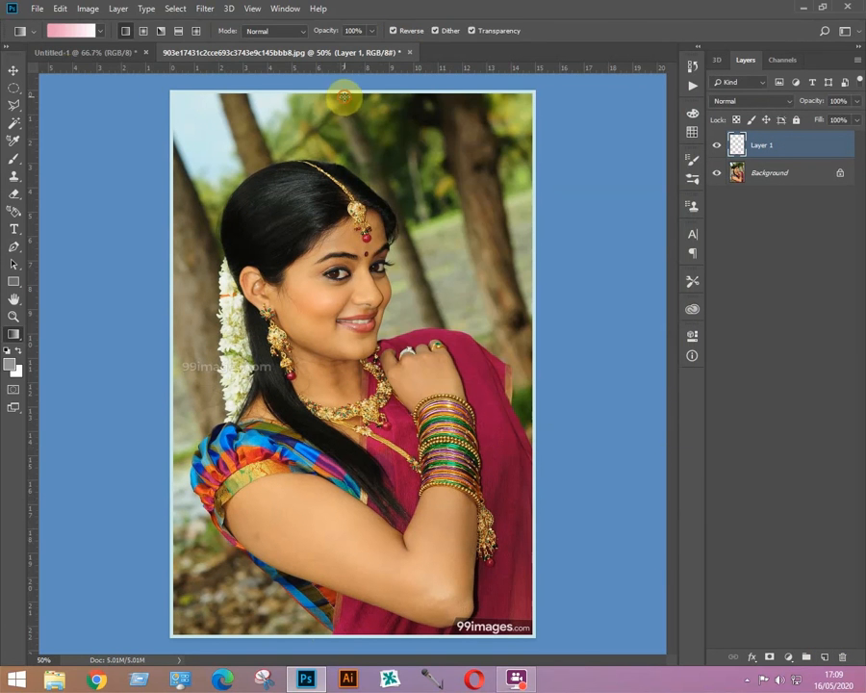
pyautogui.moveTo(343, 96); pyautogui.dragTo(345, 632)
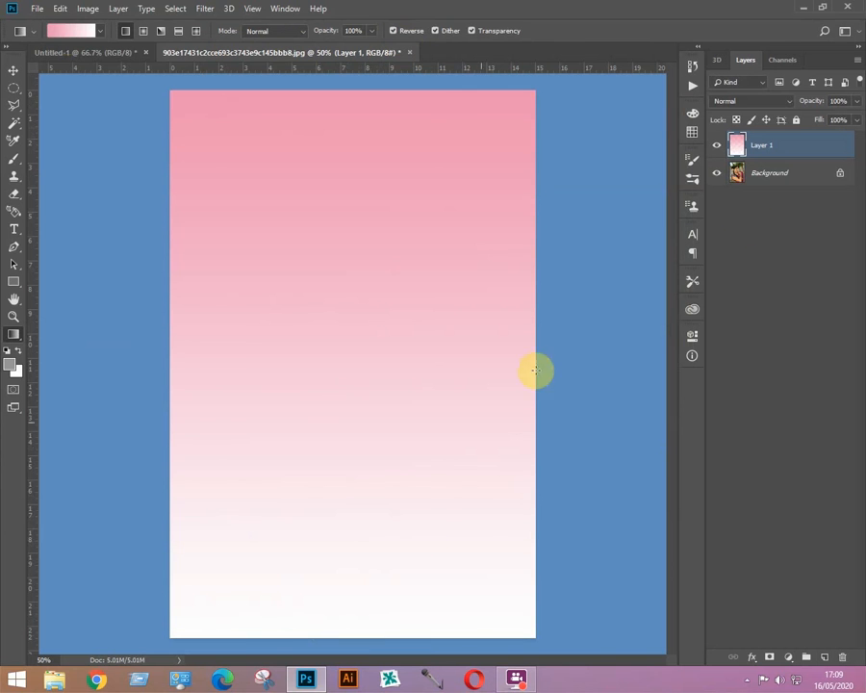
# Step: Try Multiply, Color Burn and Linear Burn on the pink layer, toggling its visibility to compare
pyautogui.click(787, 101)
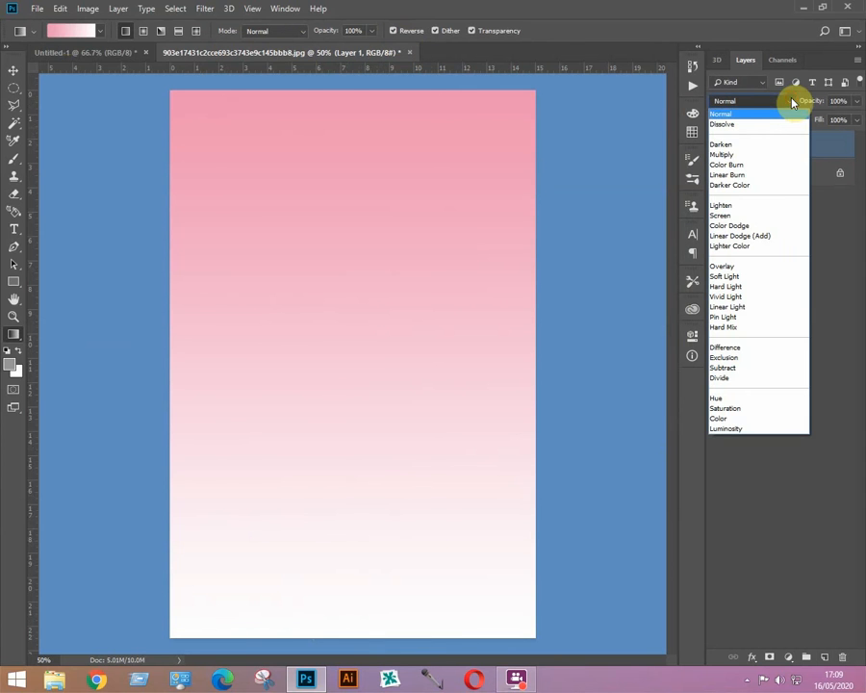
pyautogui.click(736, 156)
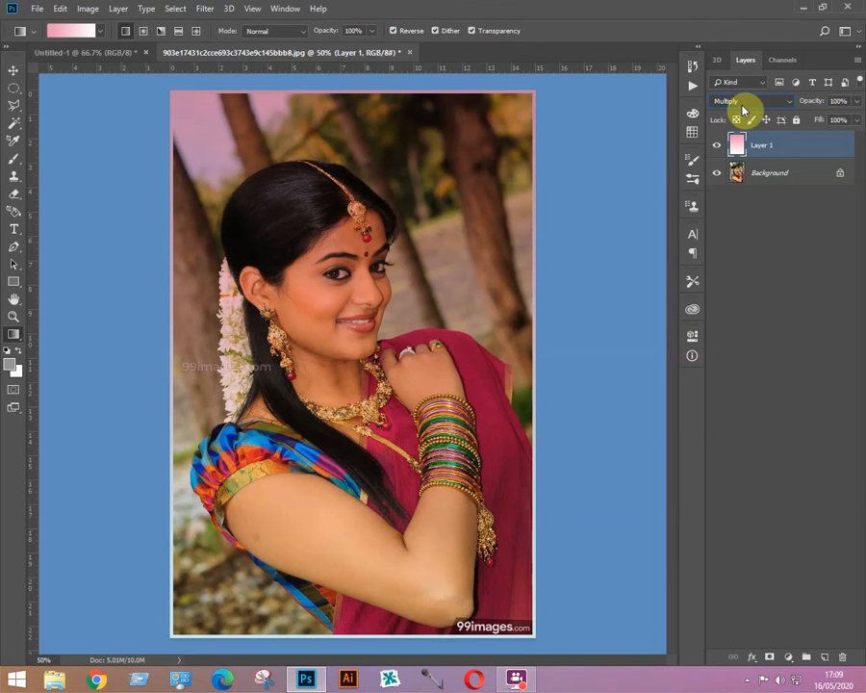
pyautogui.press('Down')
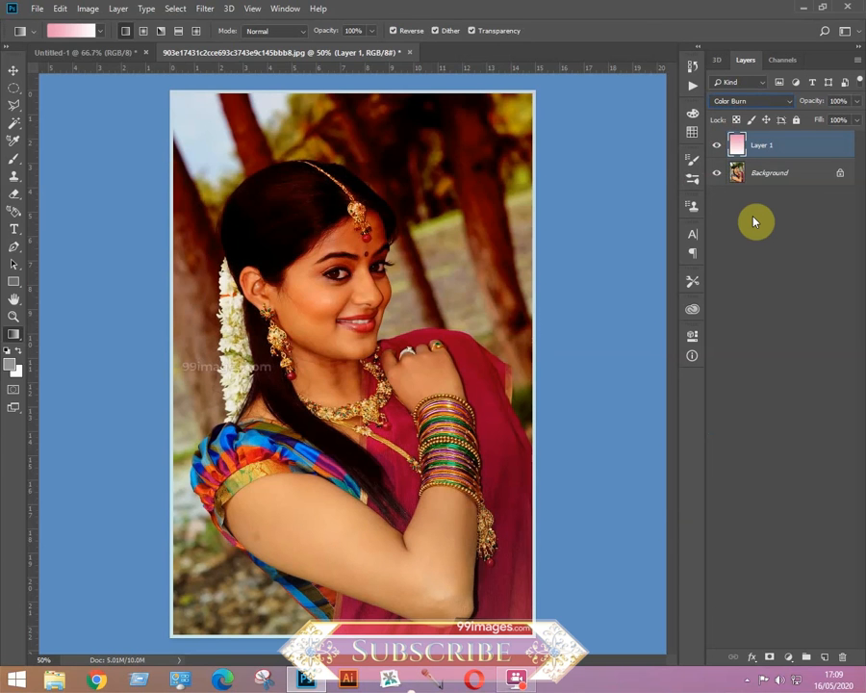
pyautogui.press('Down')
pyautogui.press('Down')
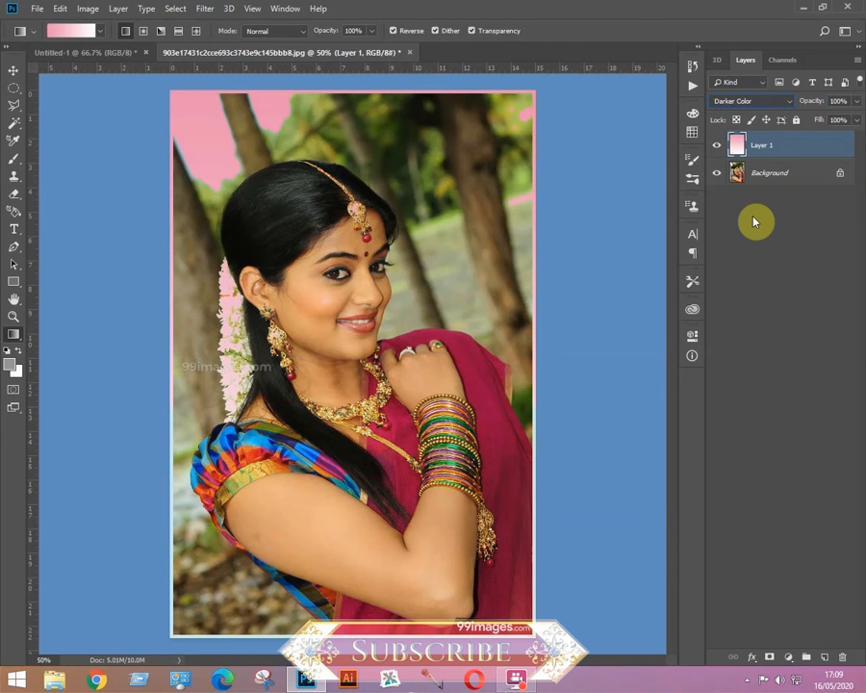
pyautogui.click(716, 147)
pyautogui.click(716, 146)
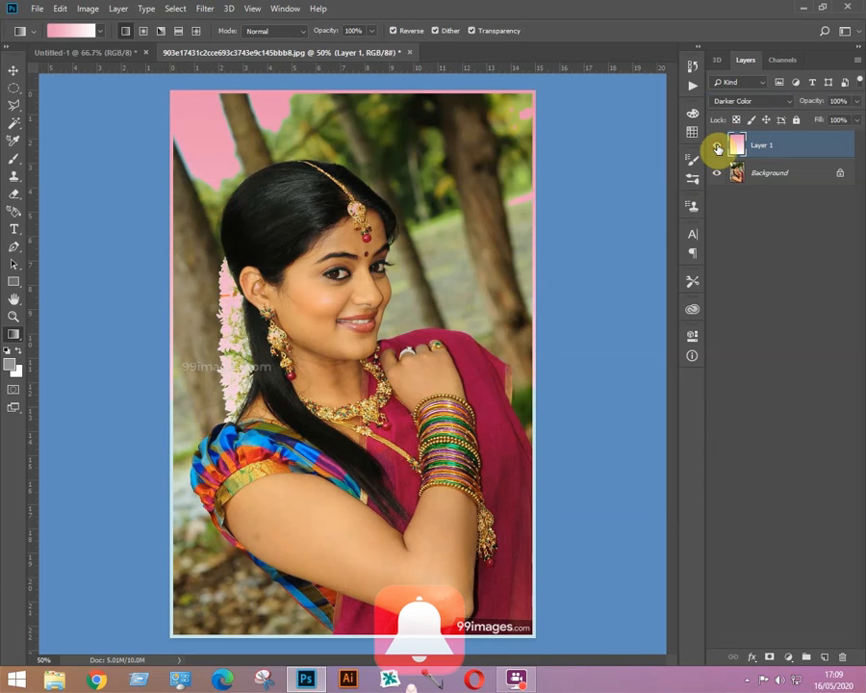
# Step: Switch the pink layer to Overlay and compare it against the original photo
pyautogui.hotkey('shift', 'alt', 'o')
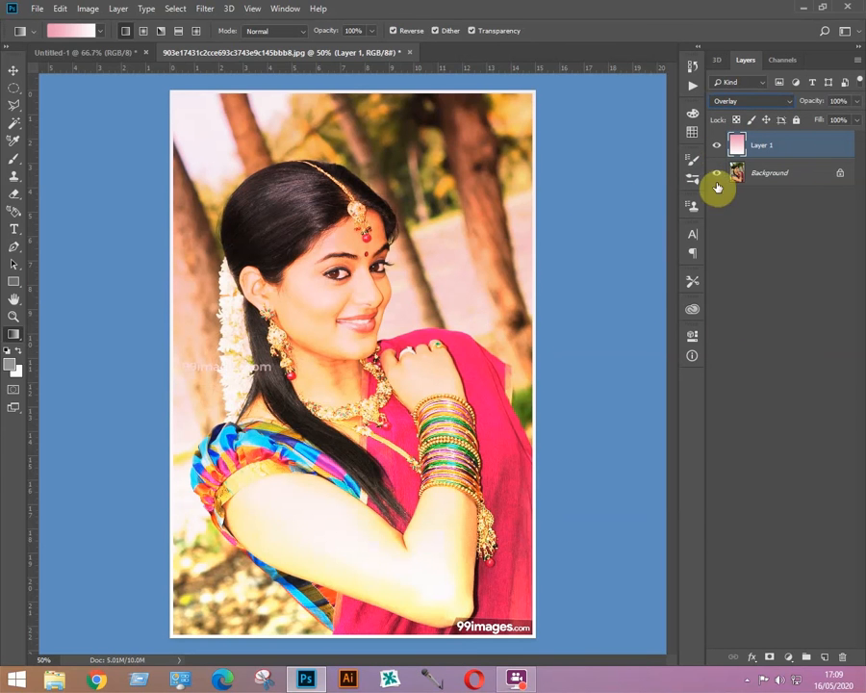
pyautogui.click(716, 149)
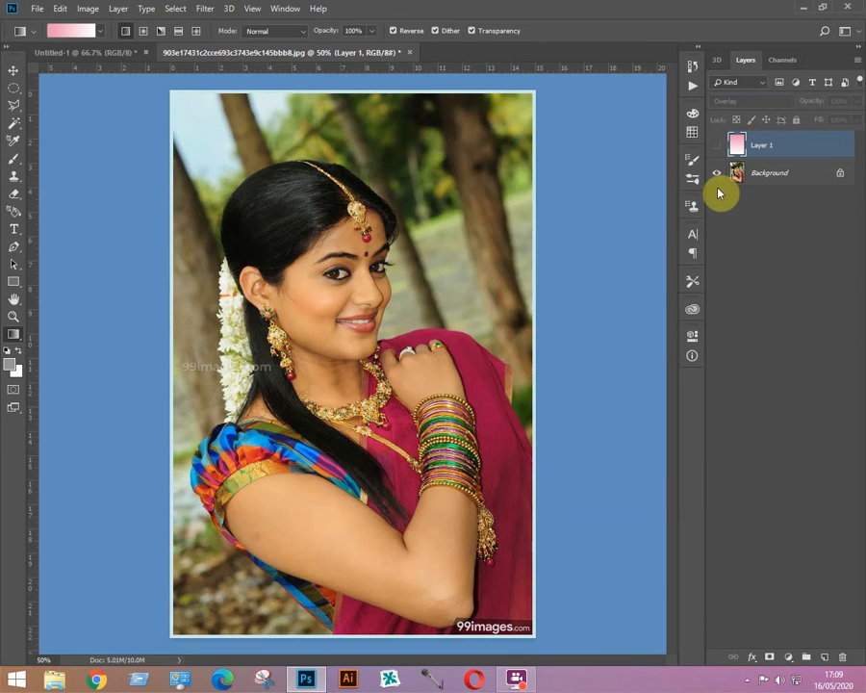
pyautogui.click(716, 148)
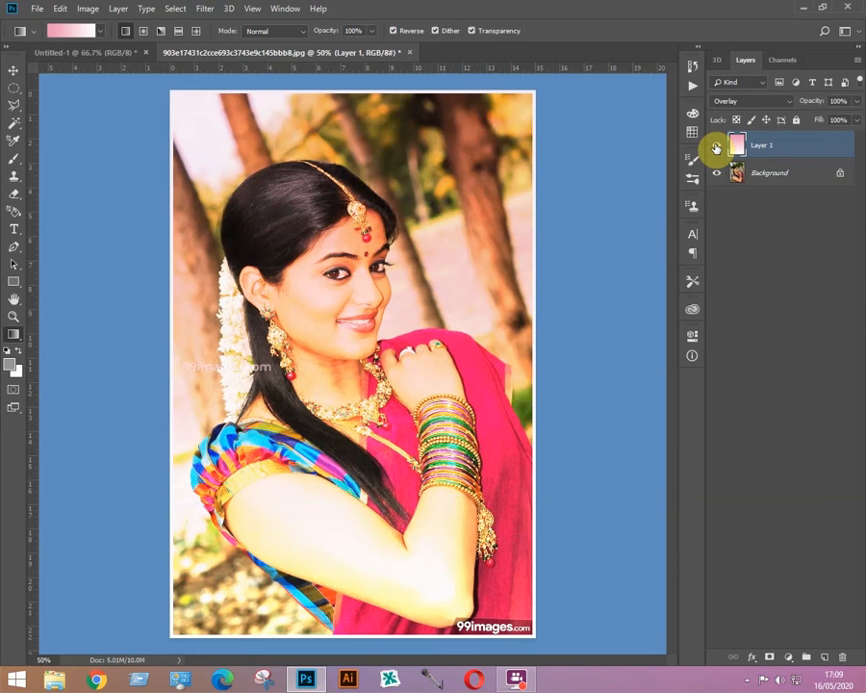